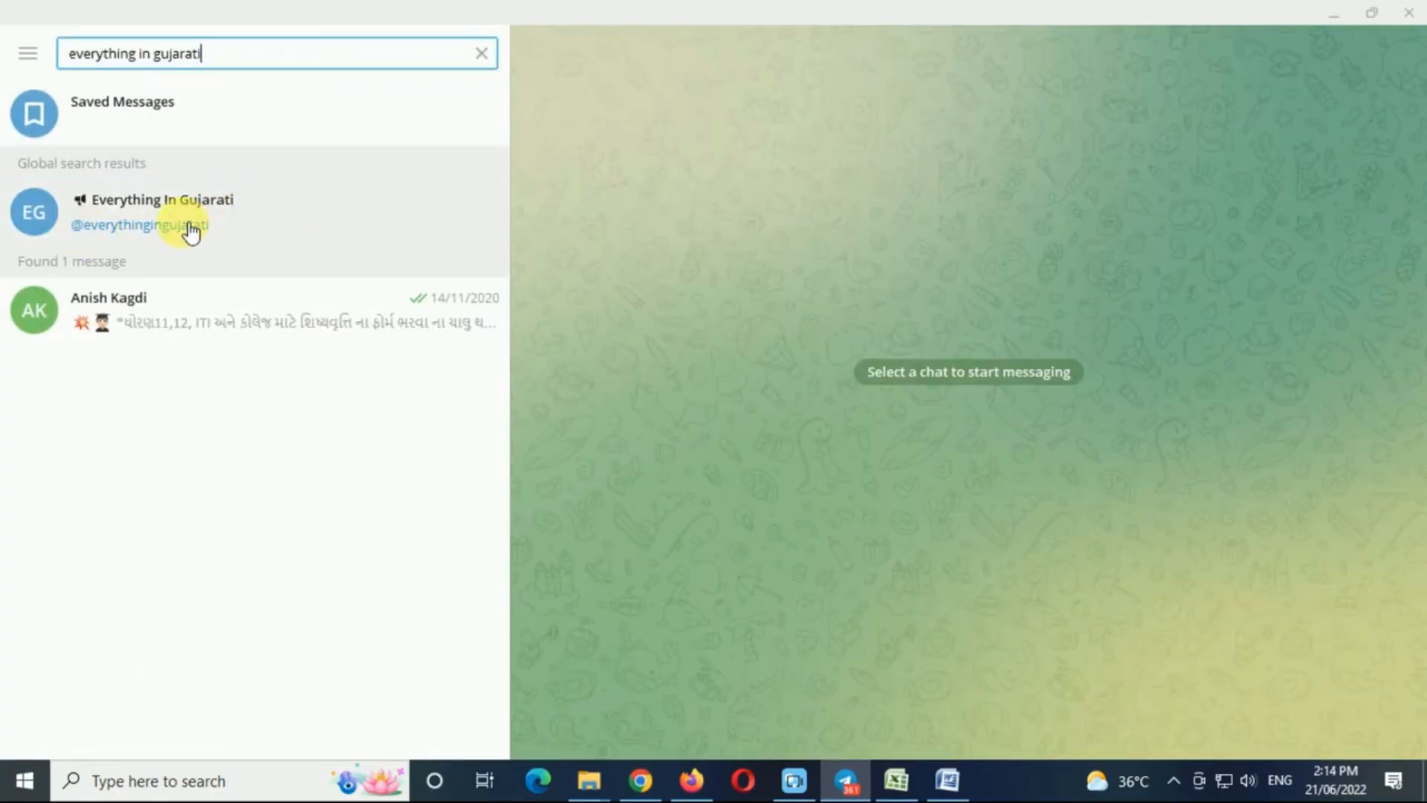
Step: Open the Everything In Gujarati channel from the Telegram search results
left_click(223, 223)
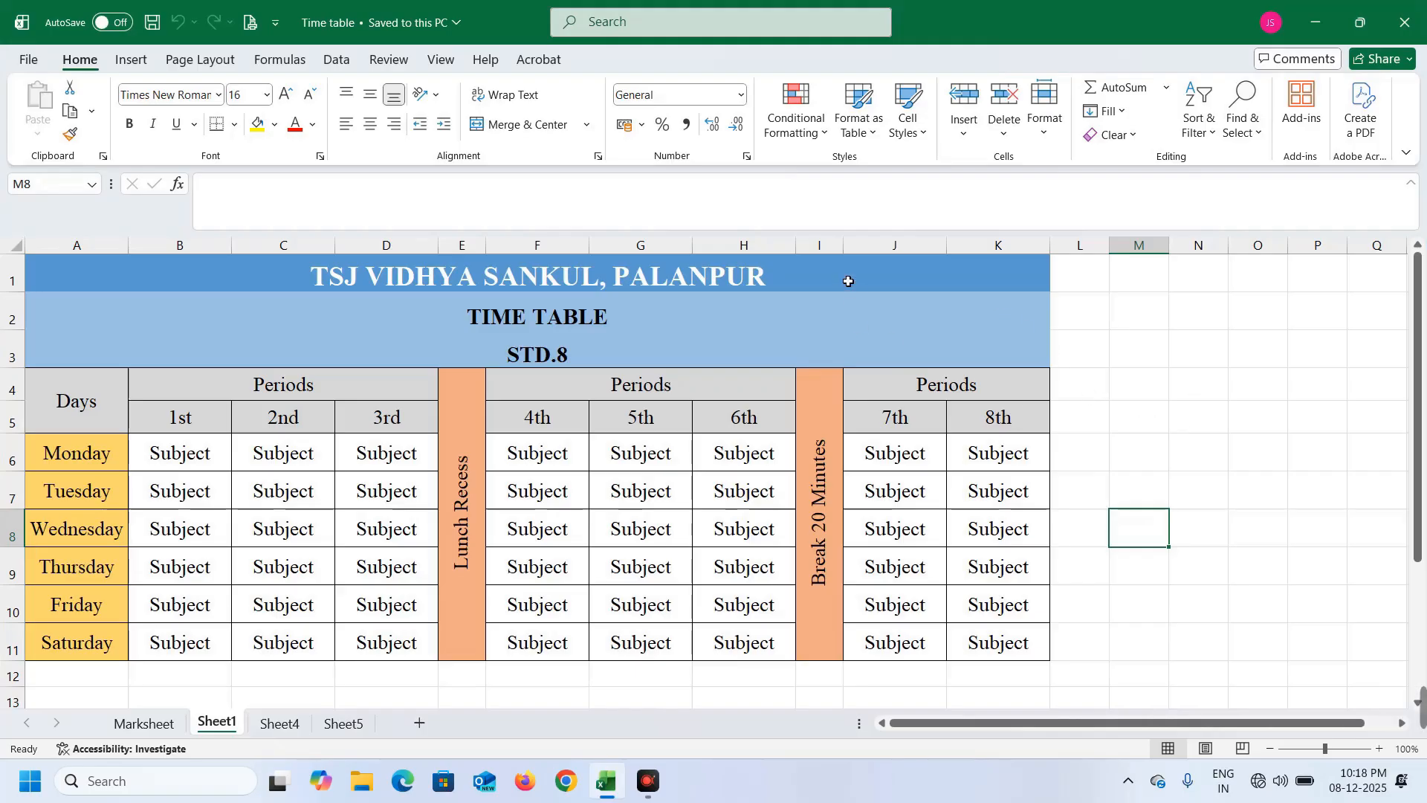
Step: Look over the timetable on Sheet1 and the equation notes on Sheet4, and return to the Marksheet sheet
left_click_drag(844, 277, 801, 653)
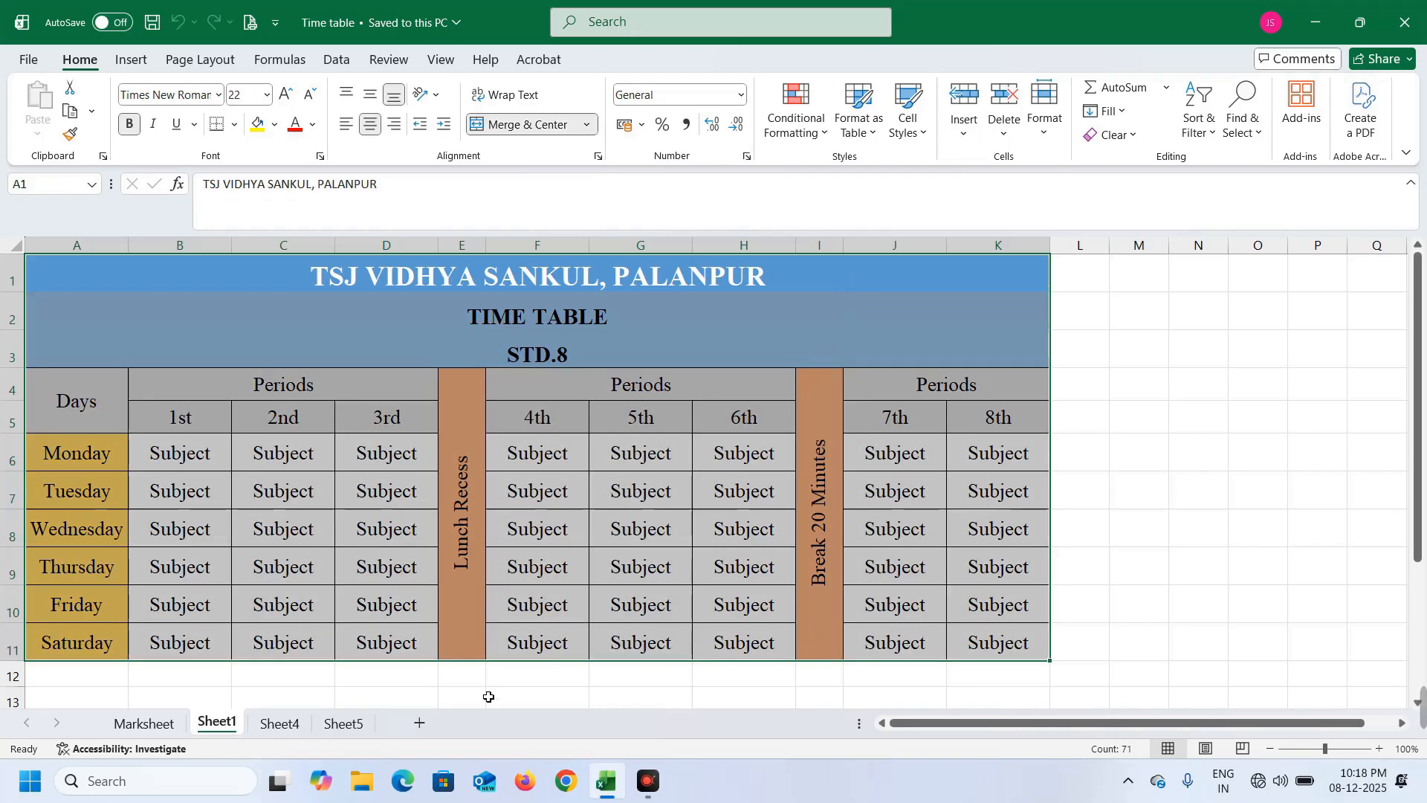
left_click(300, 719)
left_click(389, 492)
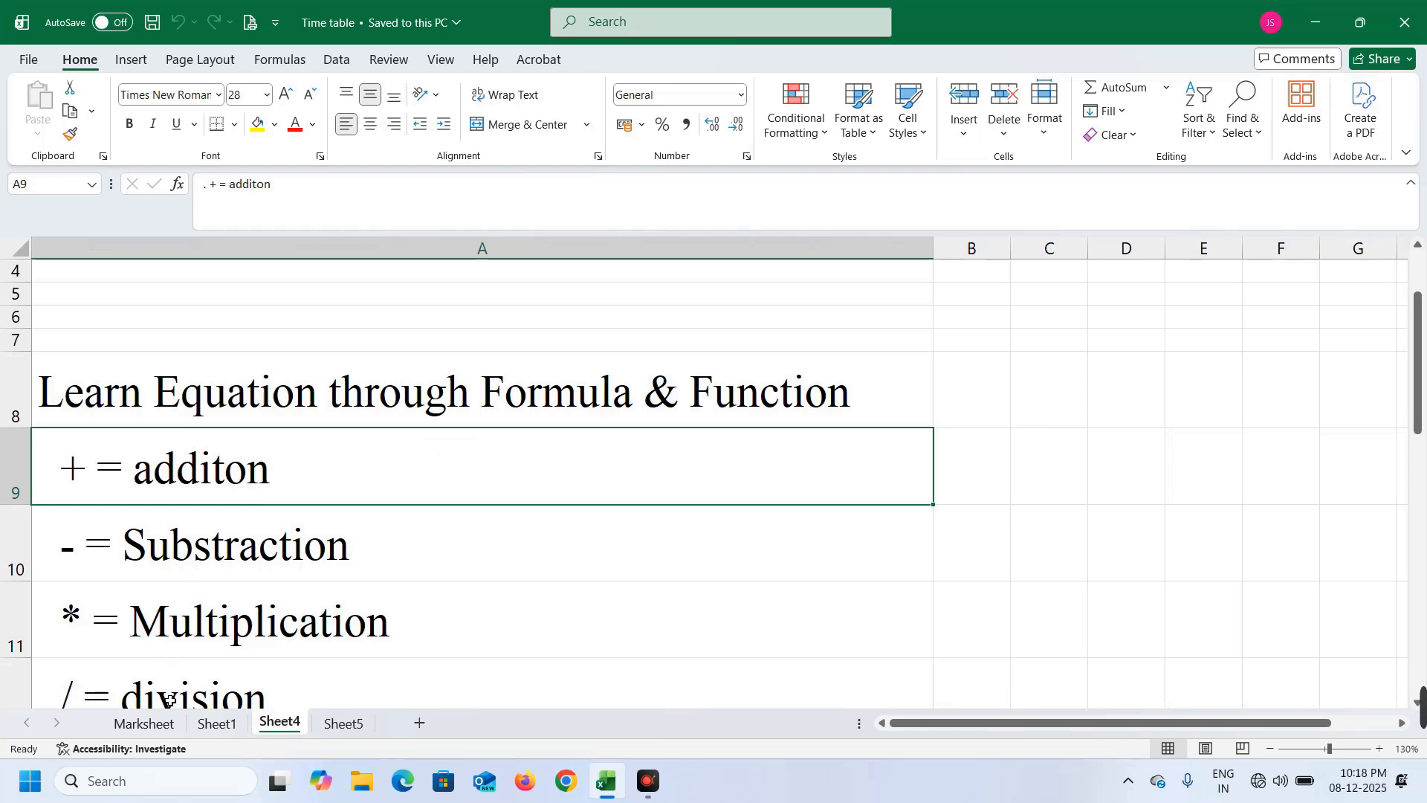
left_click(144, 723)
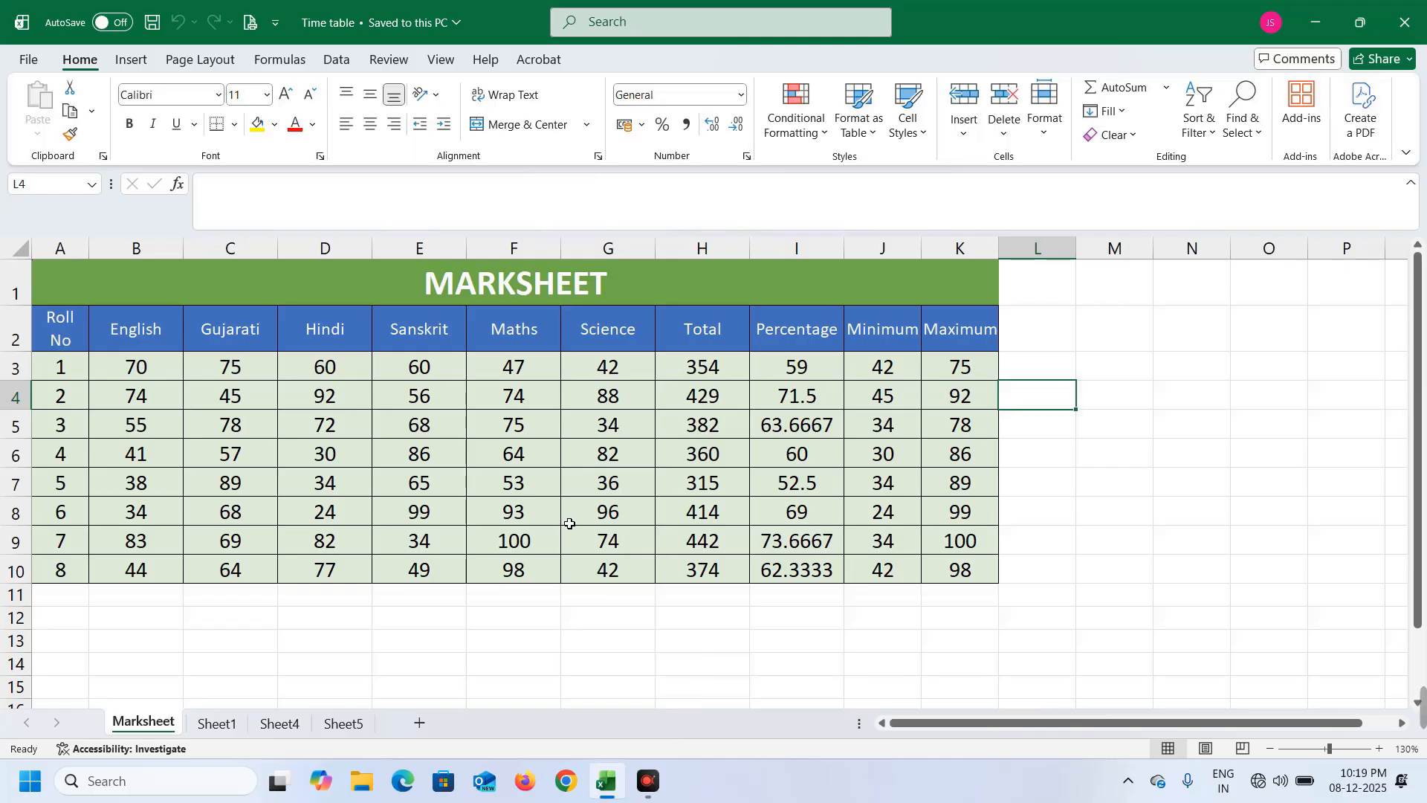
left_click(1149, 377)
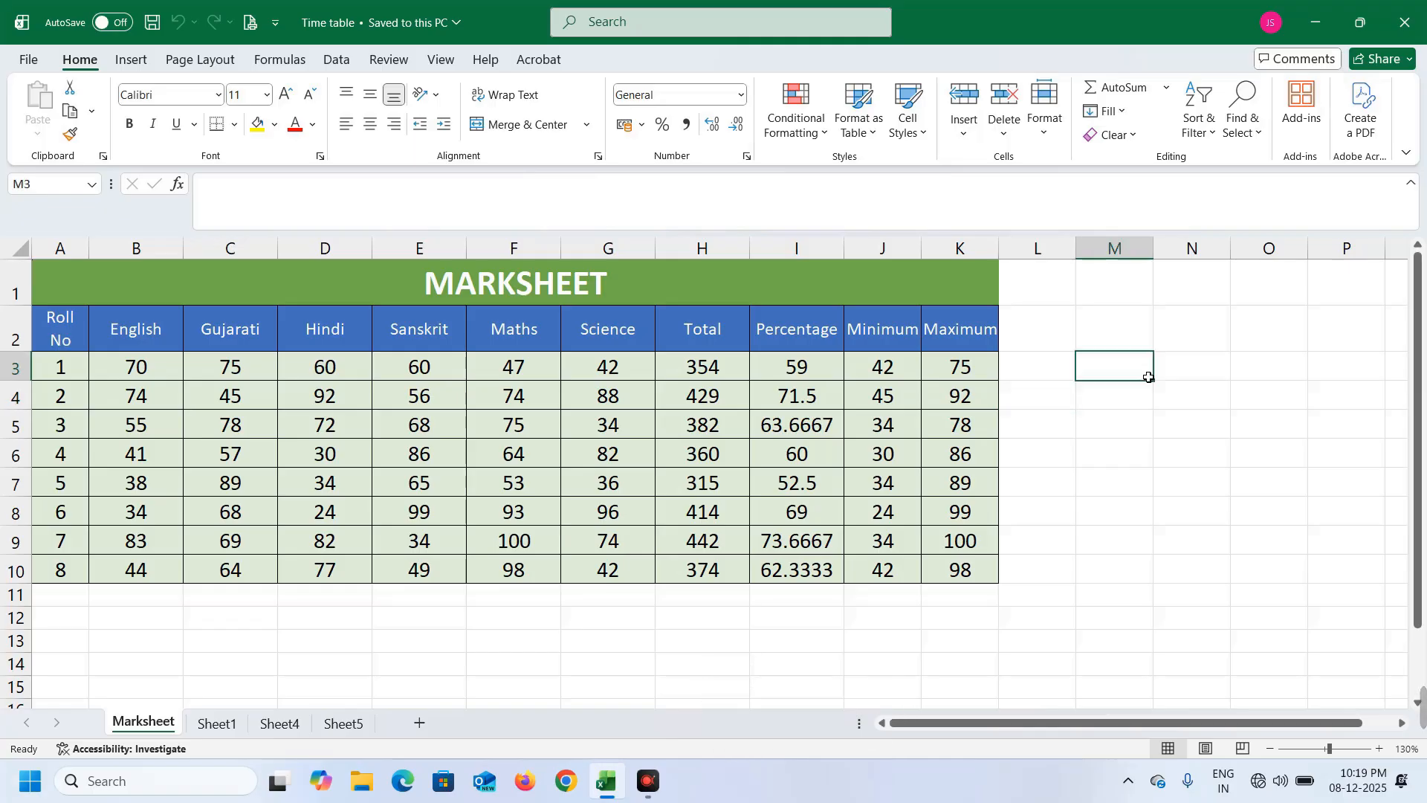
type("if")
key("Home")
type("=i")
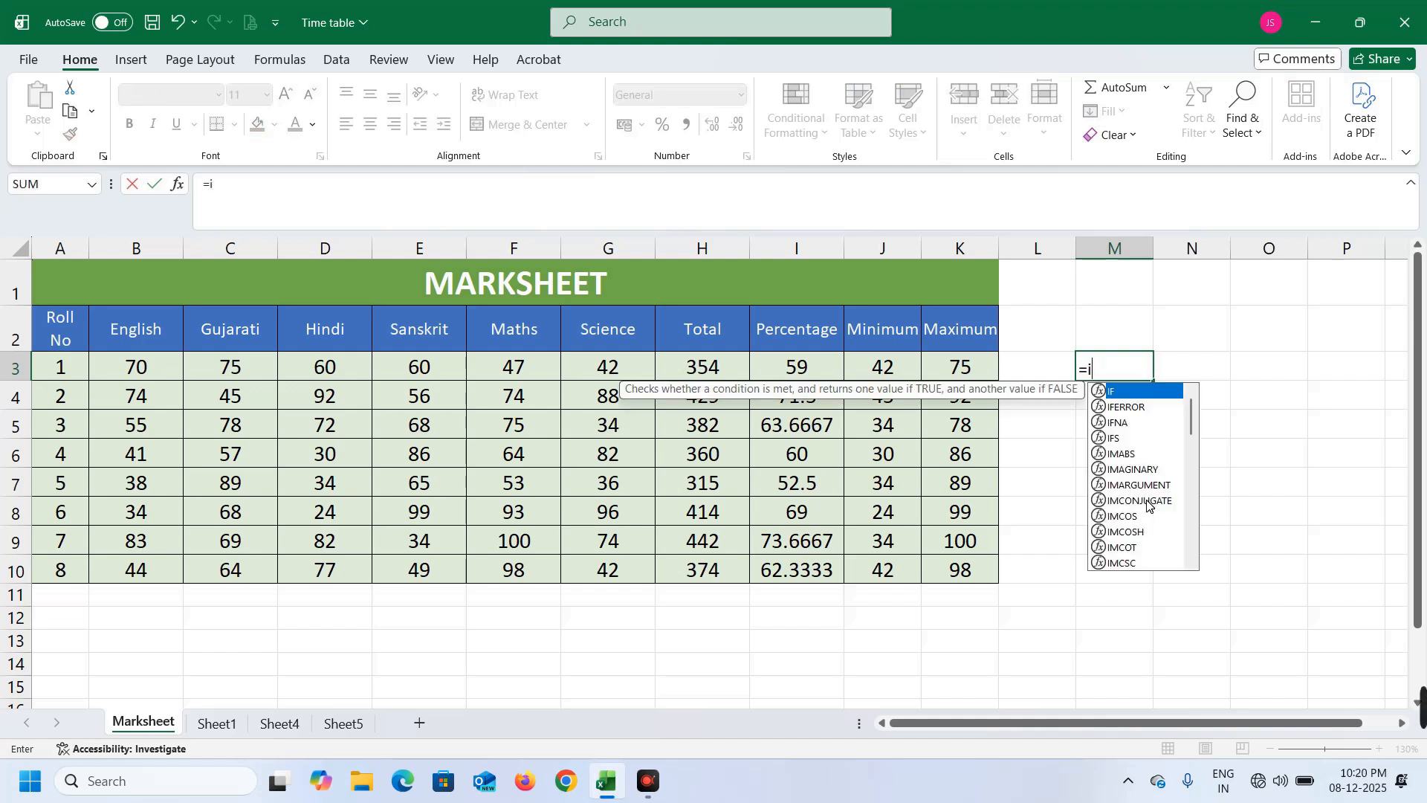
type("f(")
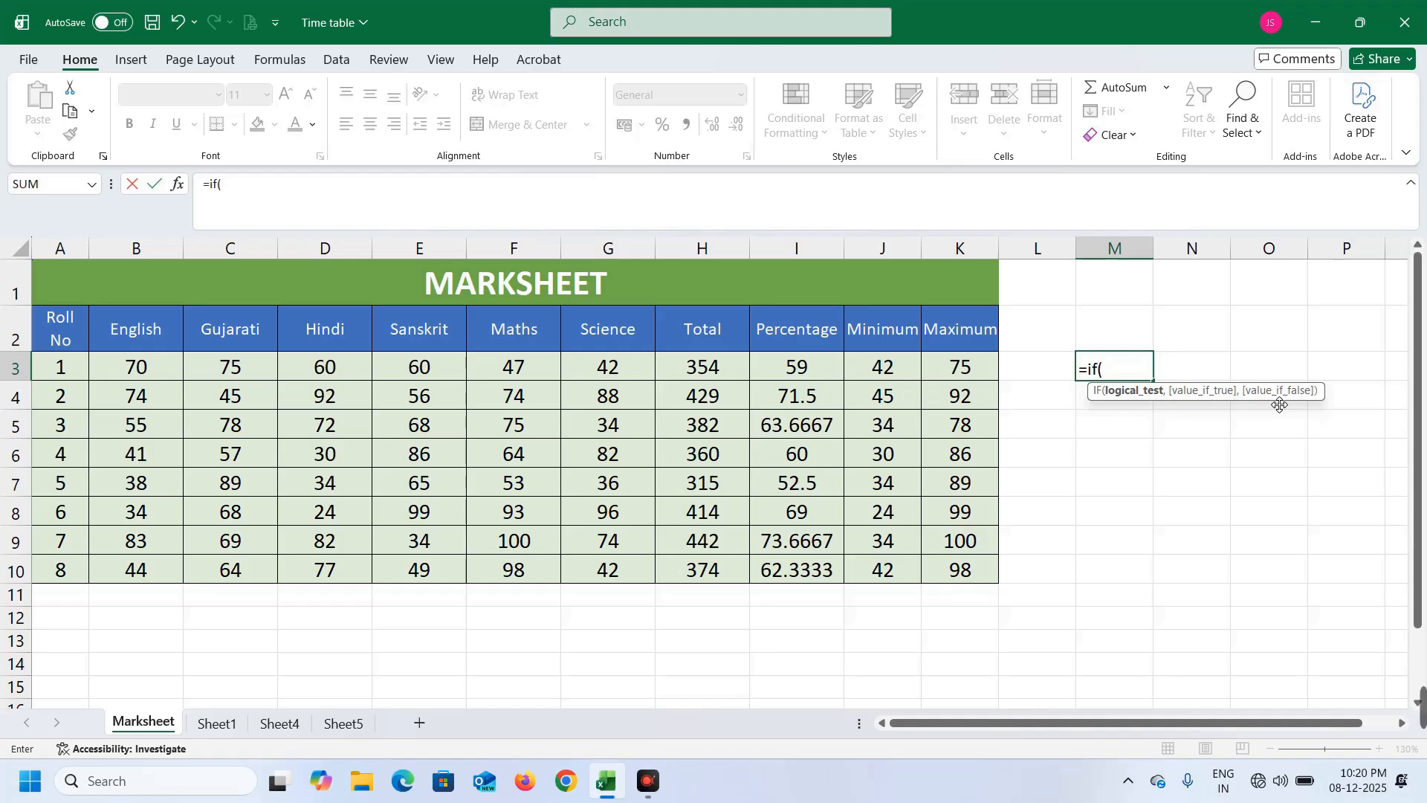
key("Escape")
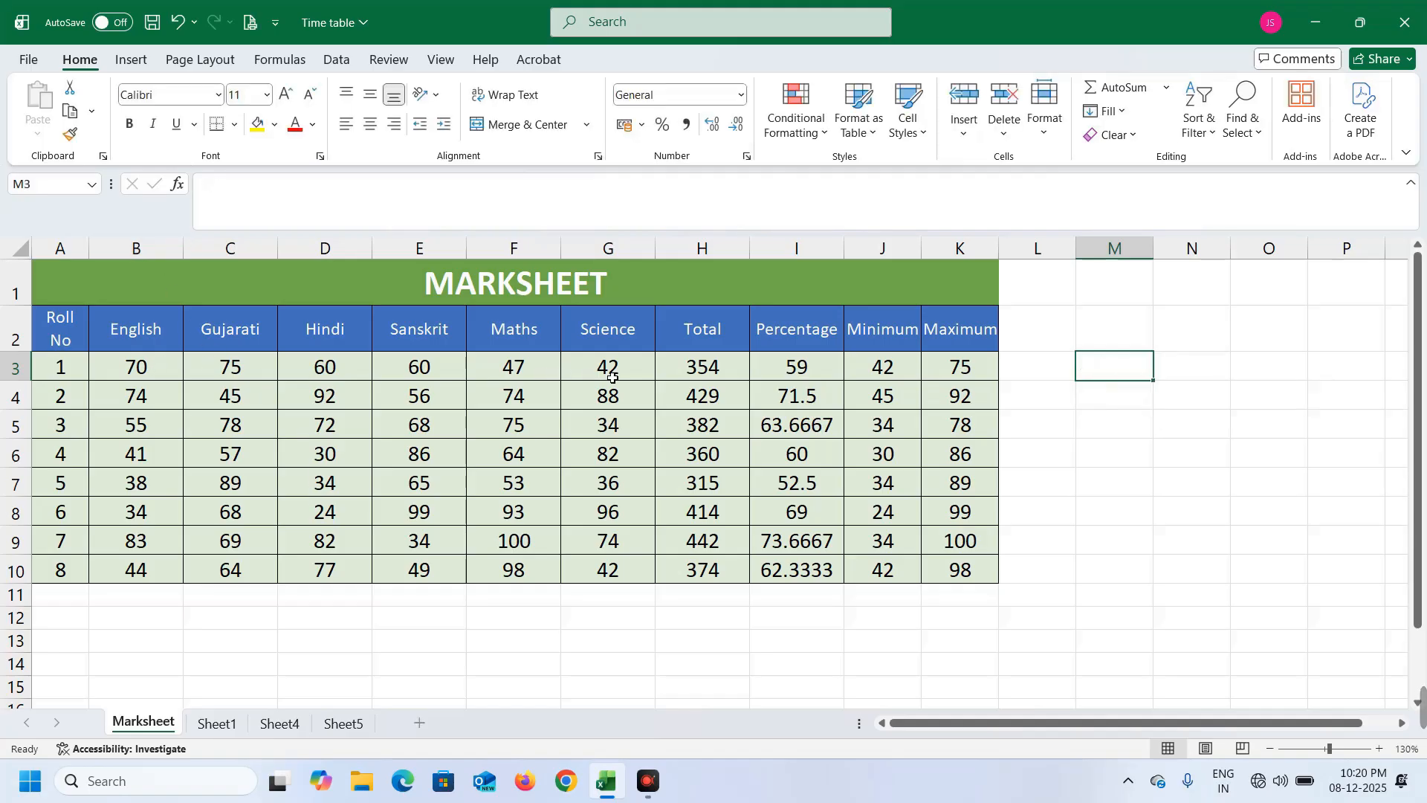
Step: Set the Sanskrit mark of roll number 1 in cell E3 to 33
left_click(436, 370)
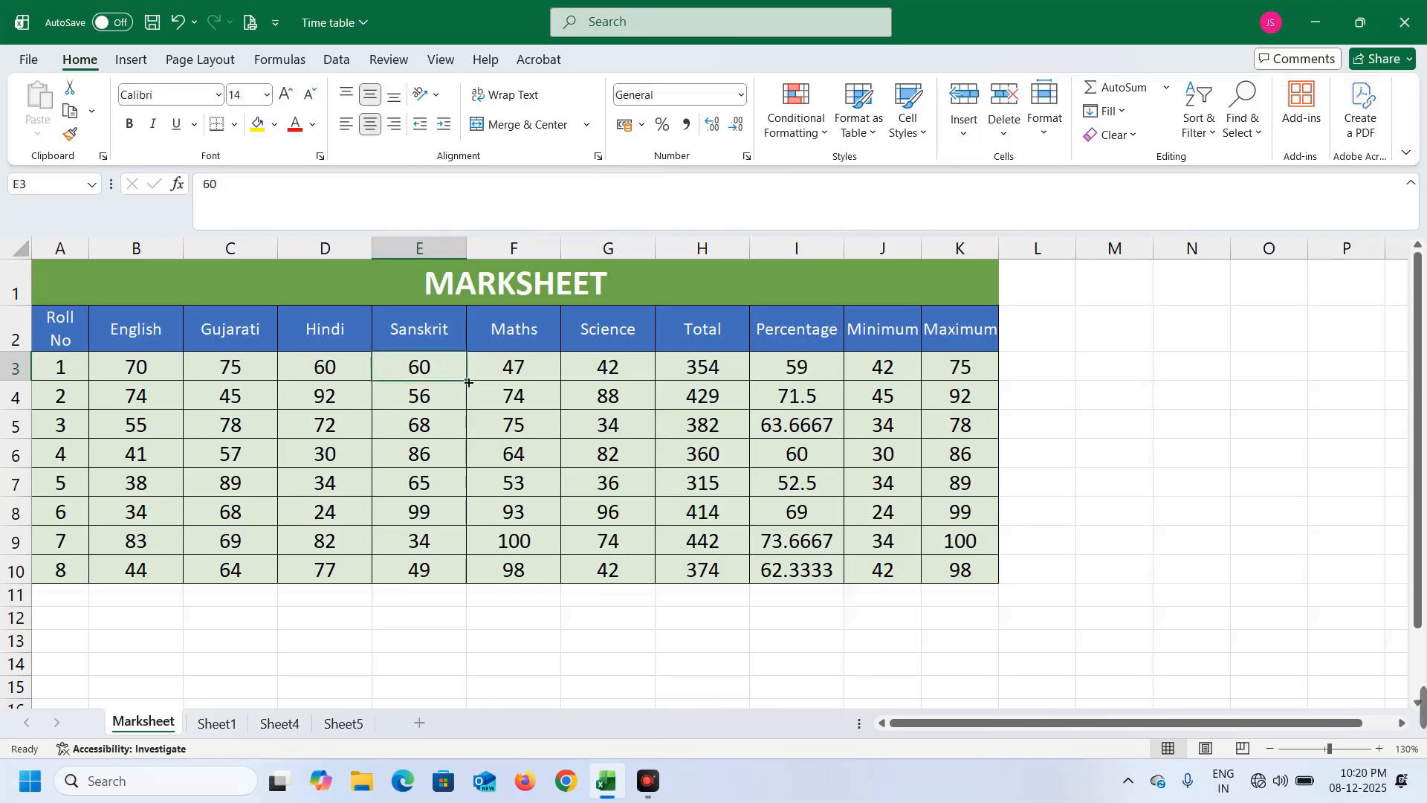
type("33")
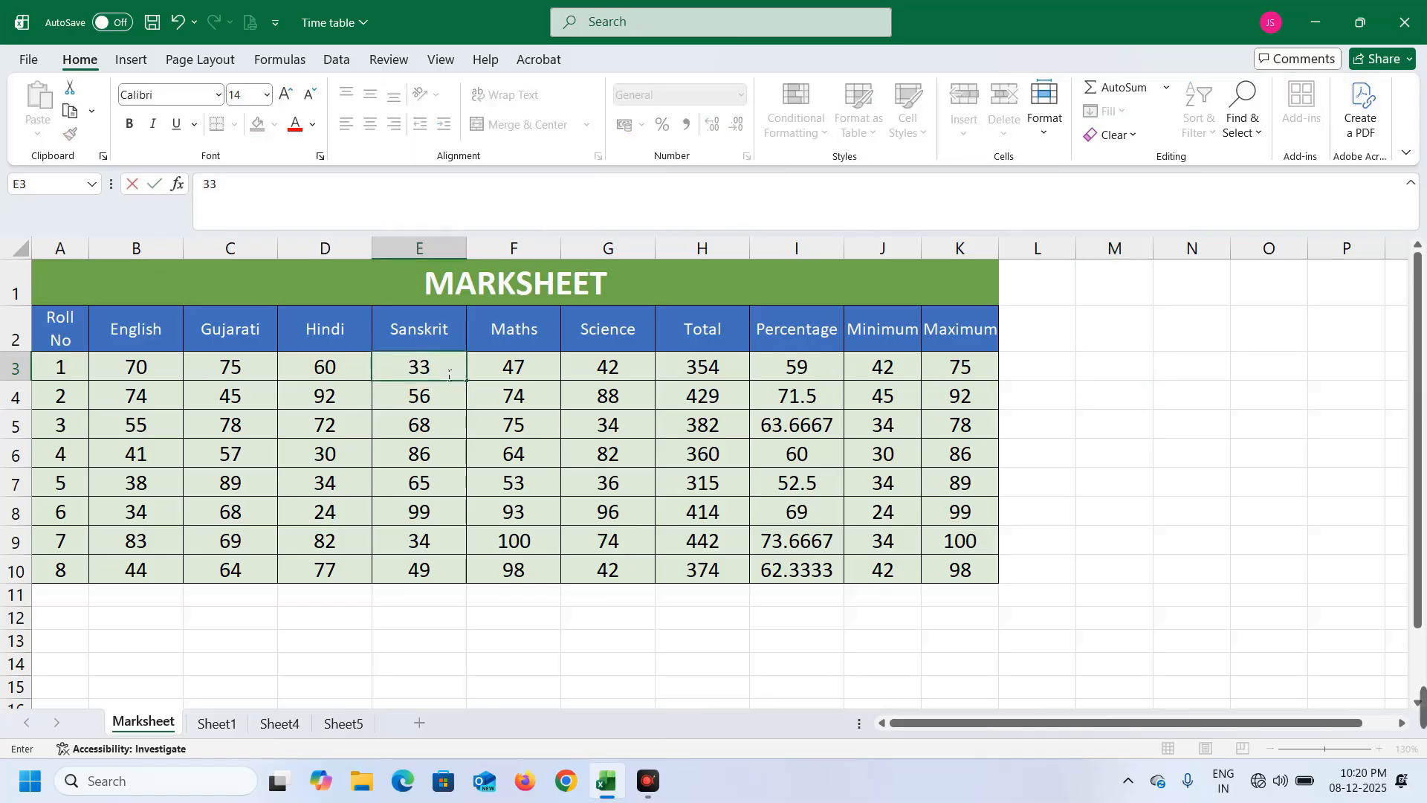
key("Return")
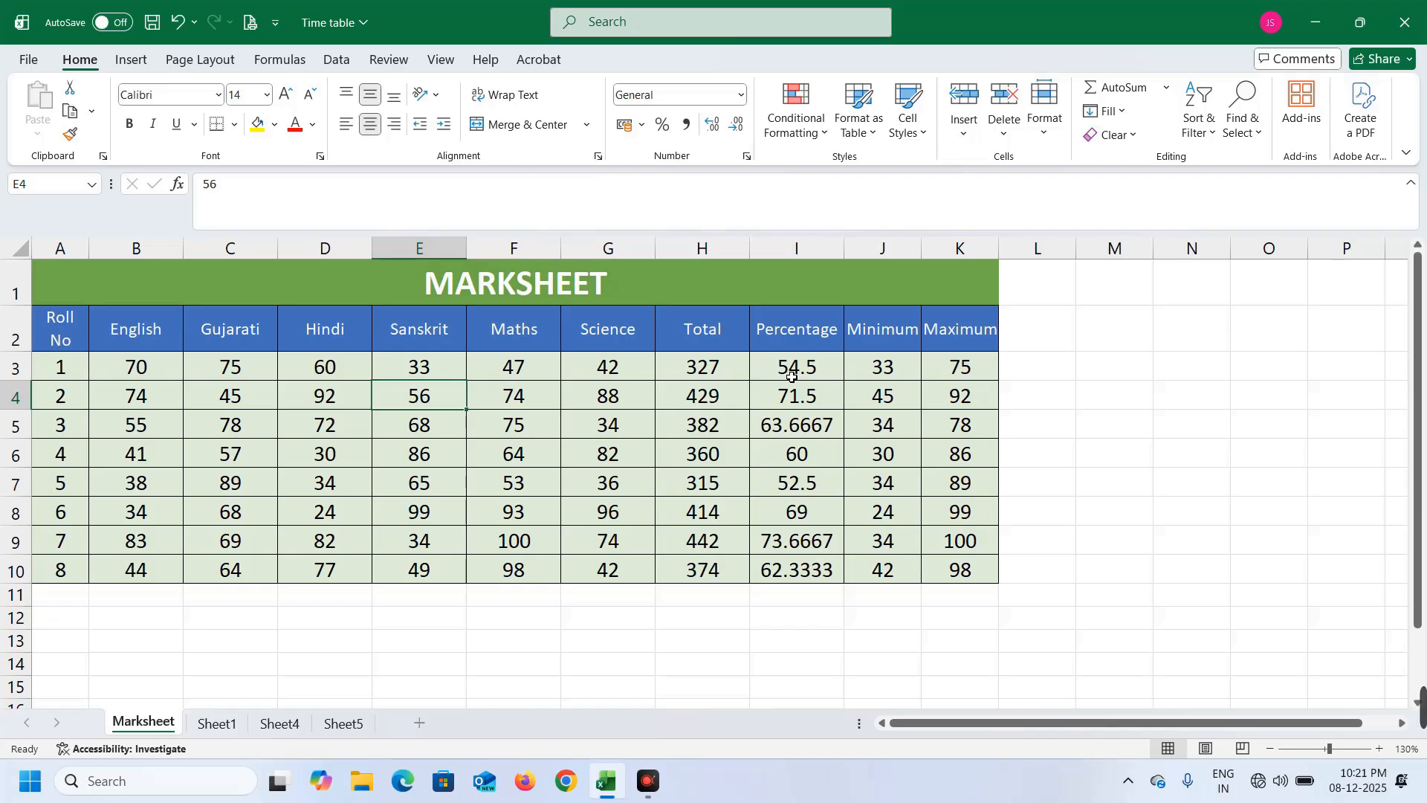
Step: Draft the sample formula =if(logical,"true","false") in cell M3 to show the IF syntax, and discard it
double_click(1115, 365)
type("=if")
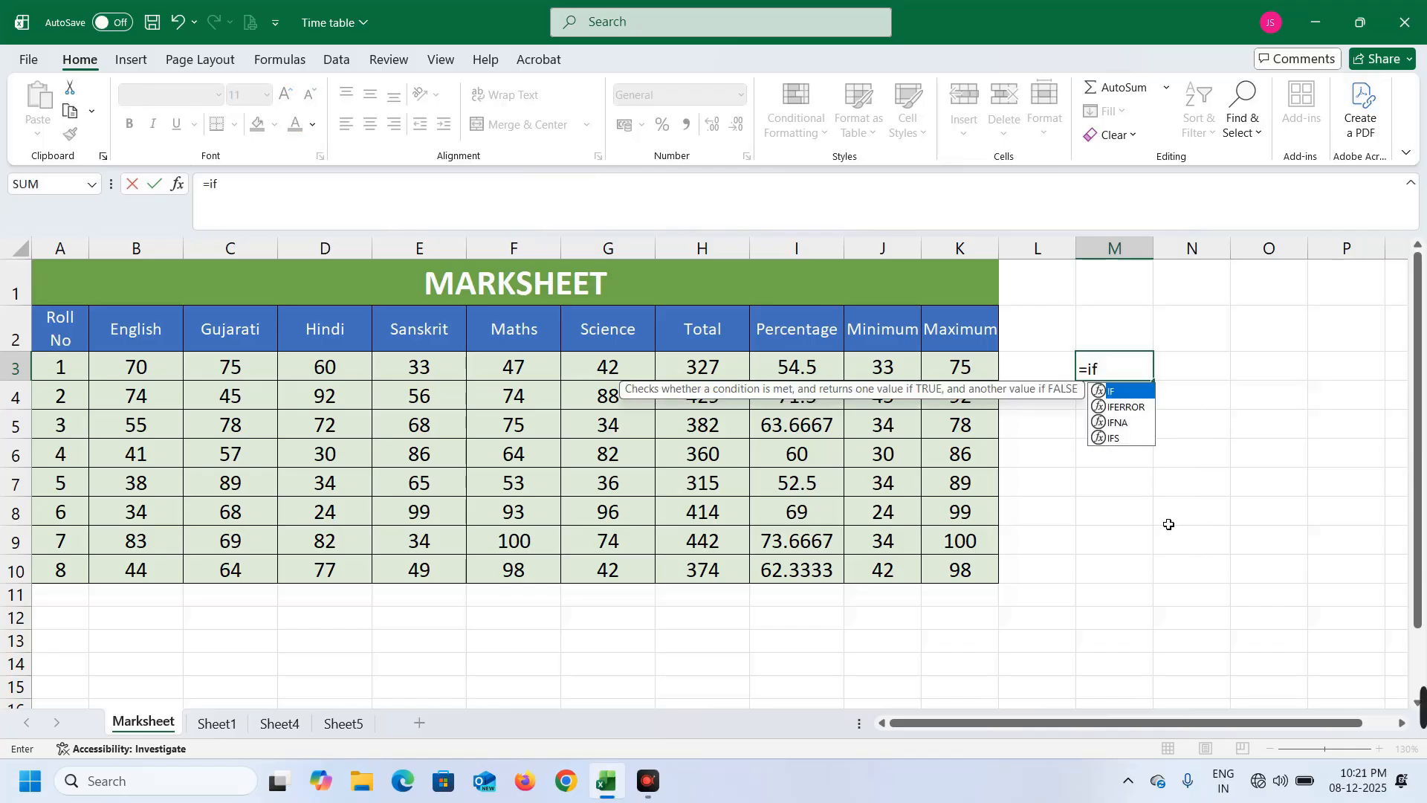
type("(")
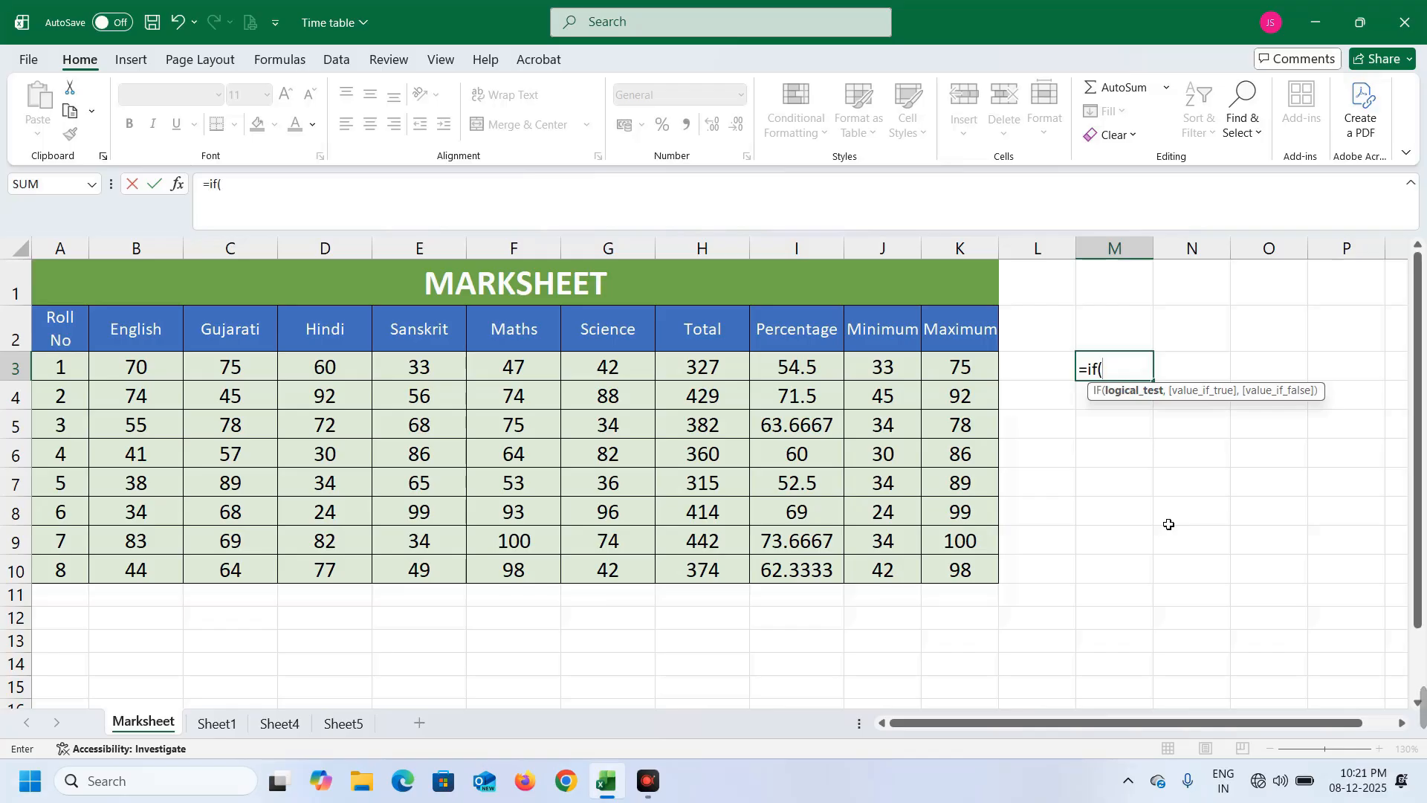
type("log")
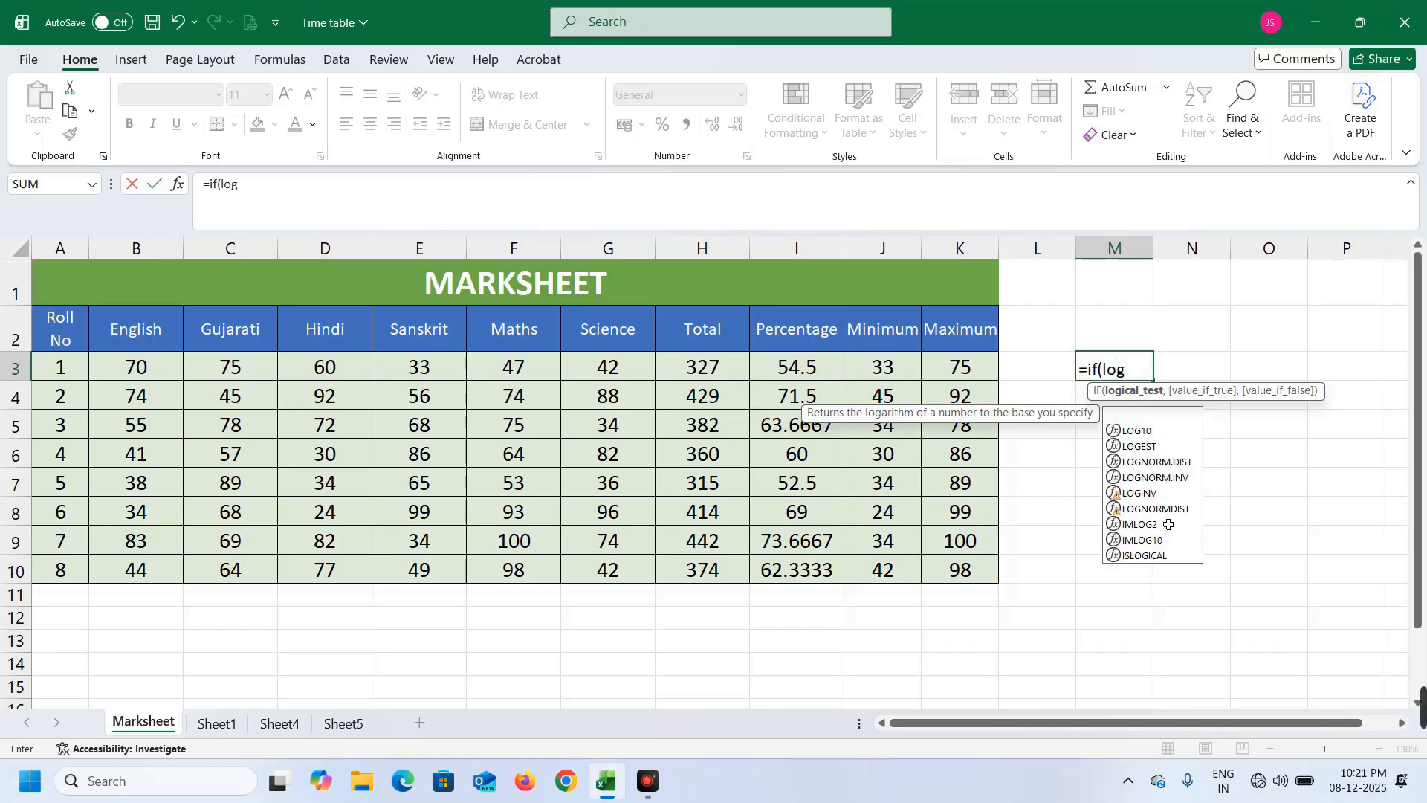
type("ica")
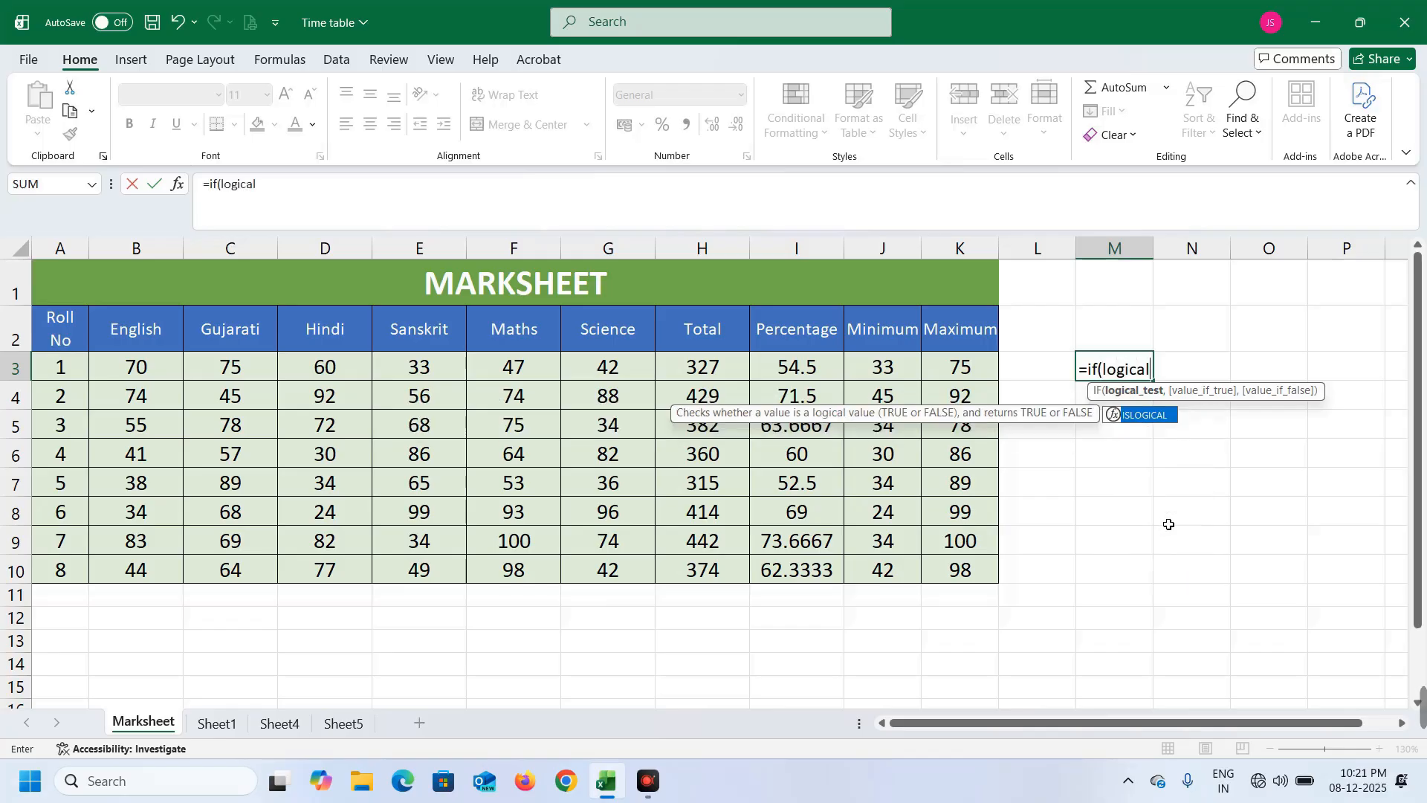
type("l,")
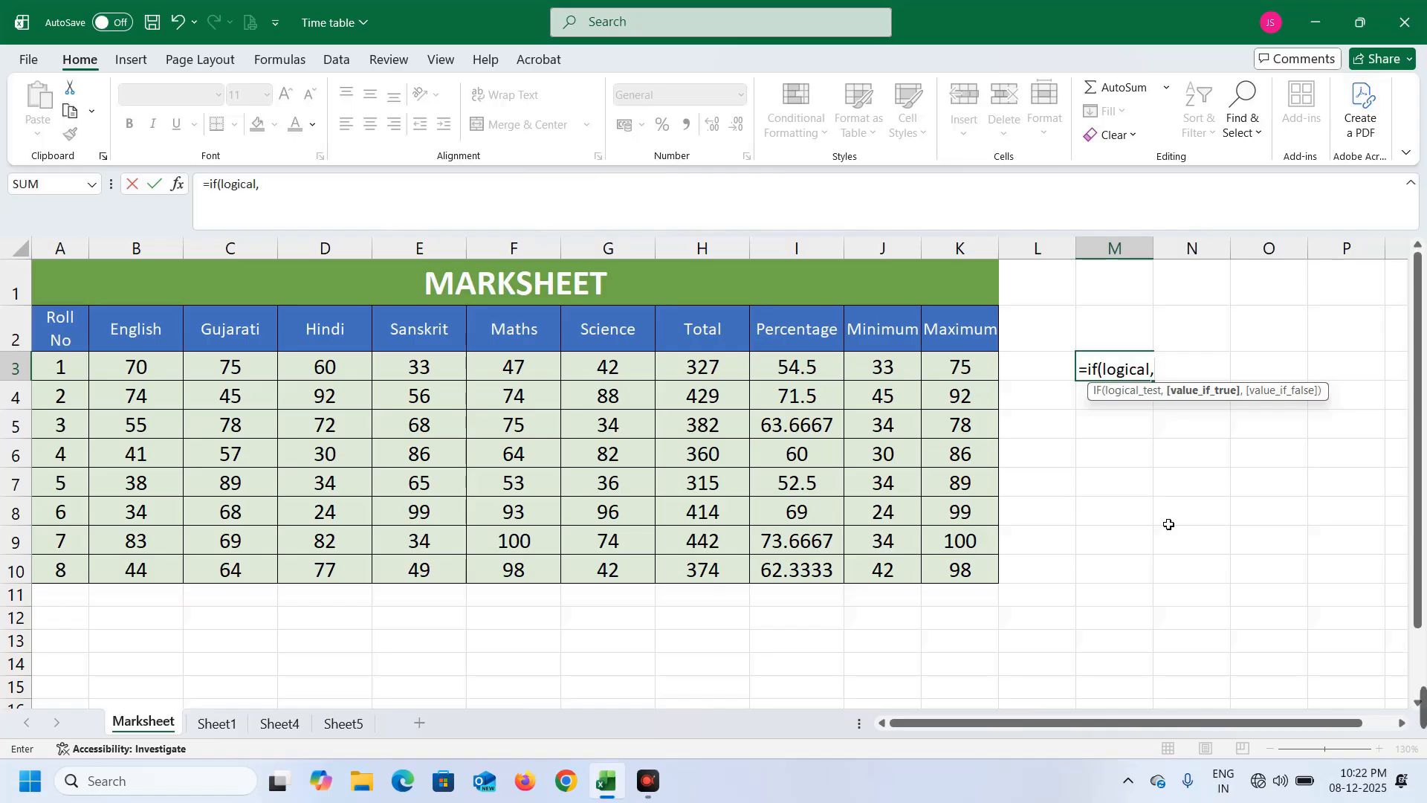
type("\"true")
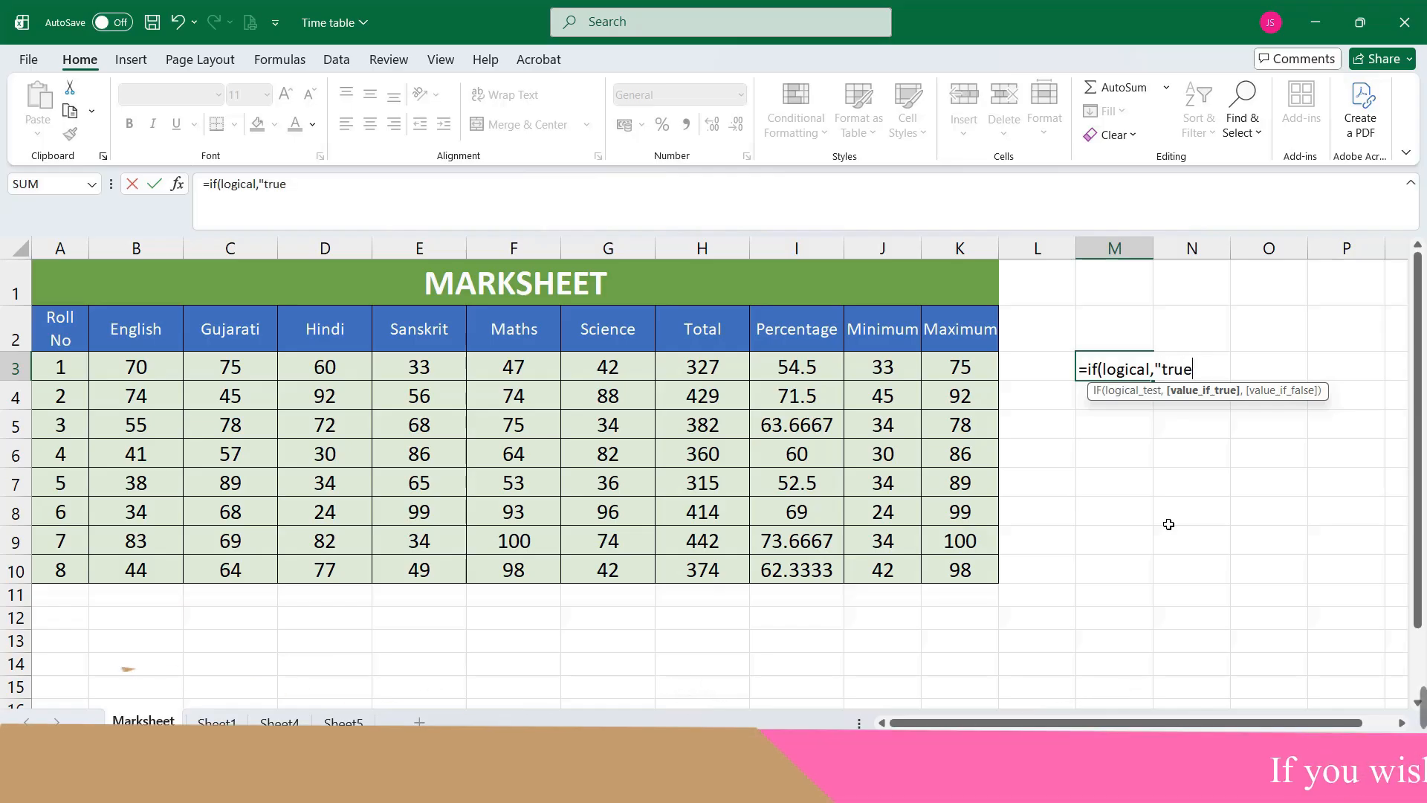
type("\"")
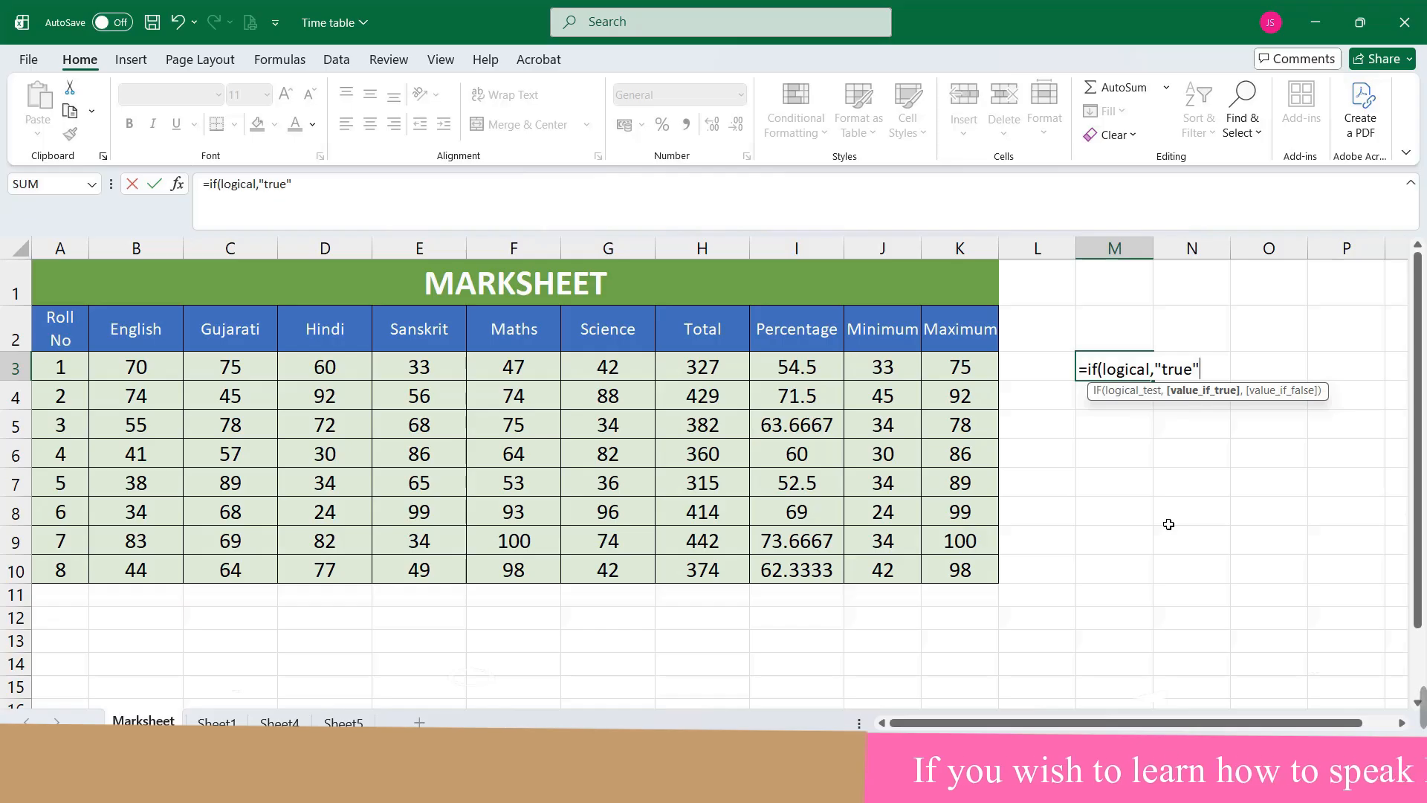
type(",")
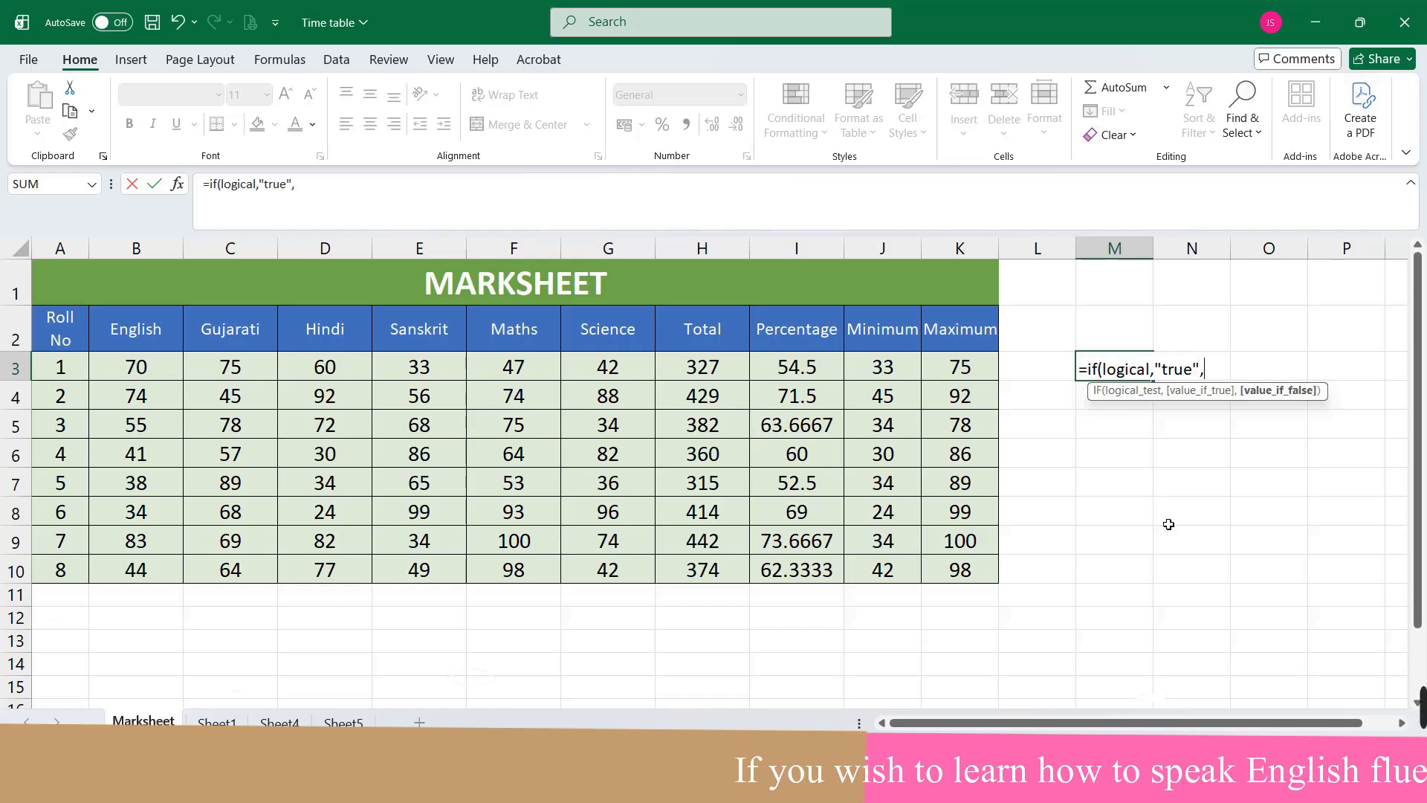
type("\"false")
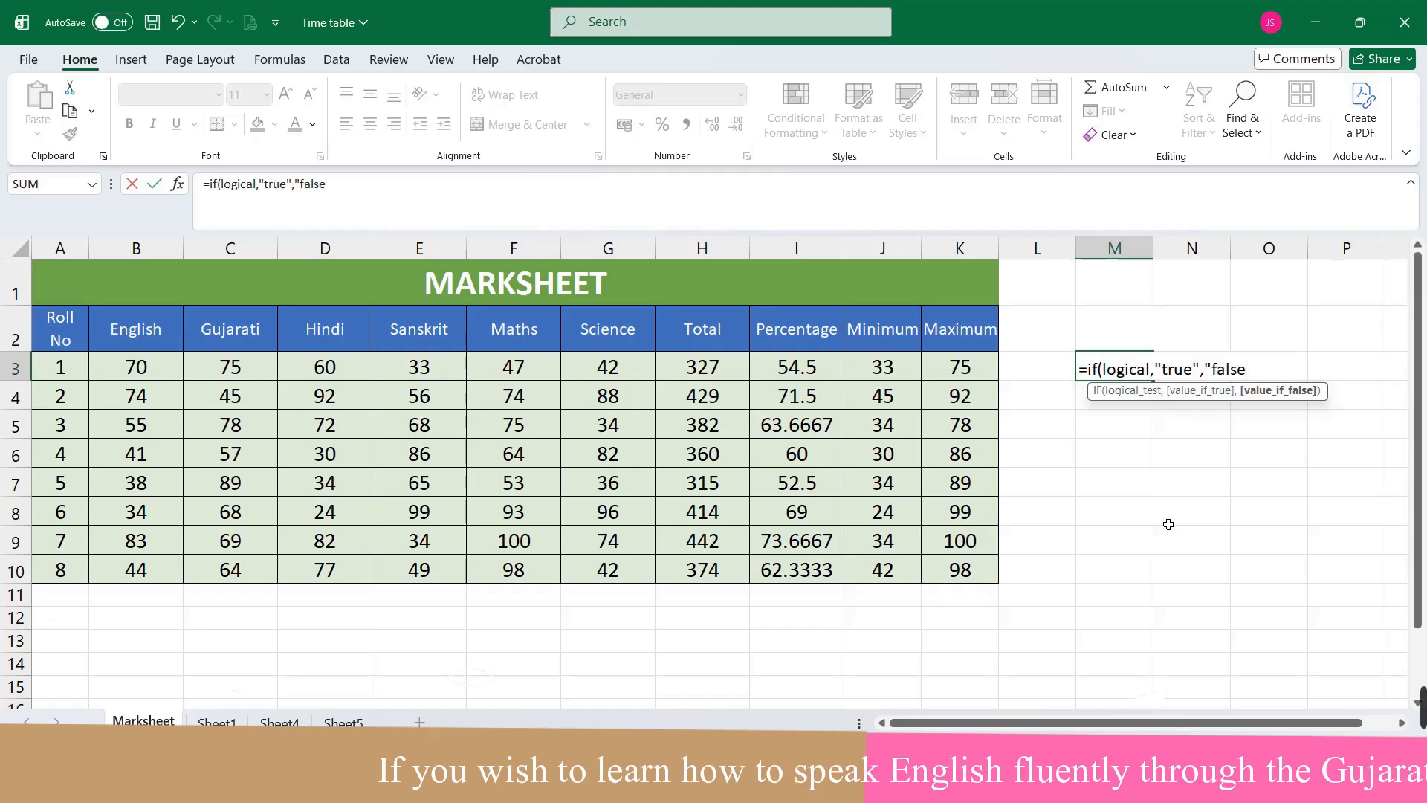
type("\")")
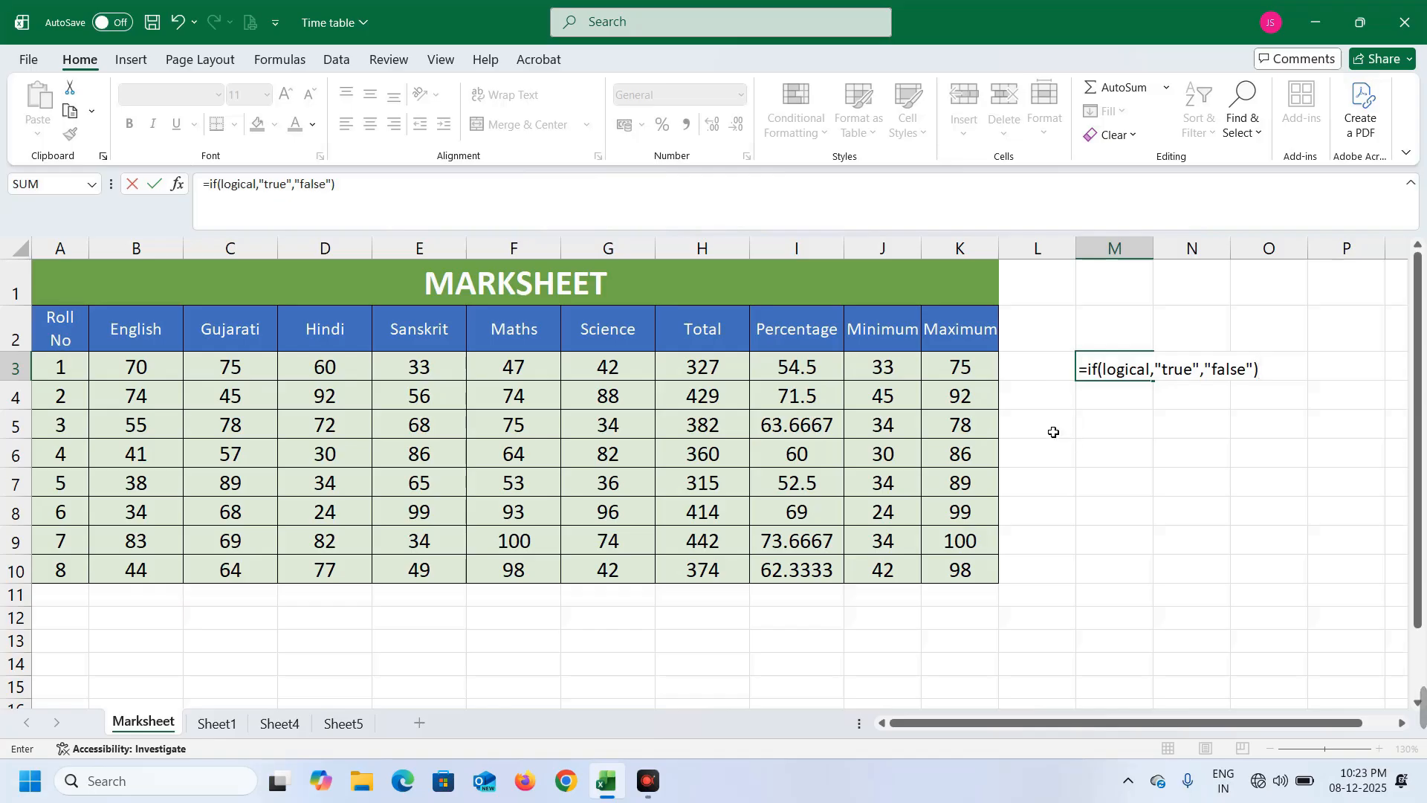
key("Escape")
Step: Insert a new column before the Percentage column and enter the header Result in cell I2
left_click(836, 256)
right_click(826, 249)
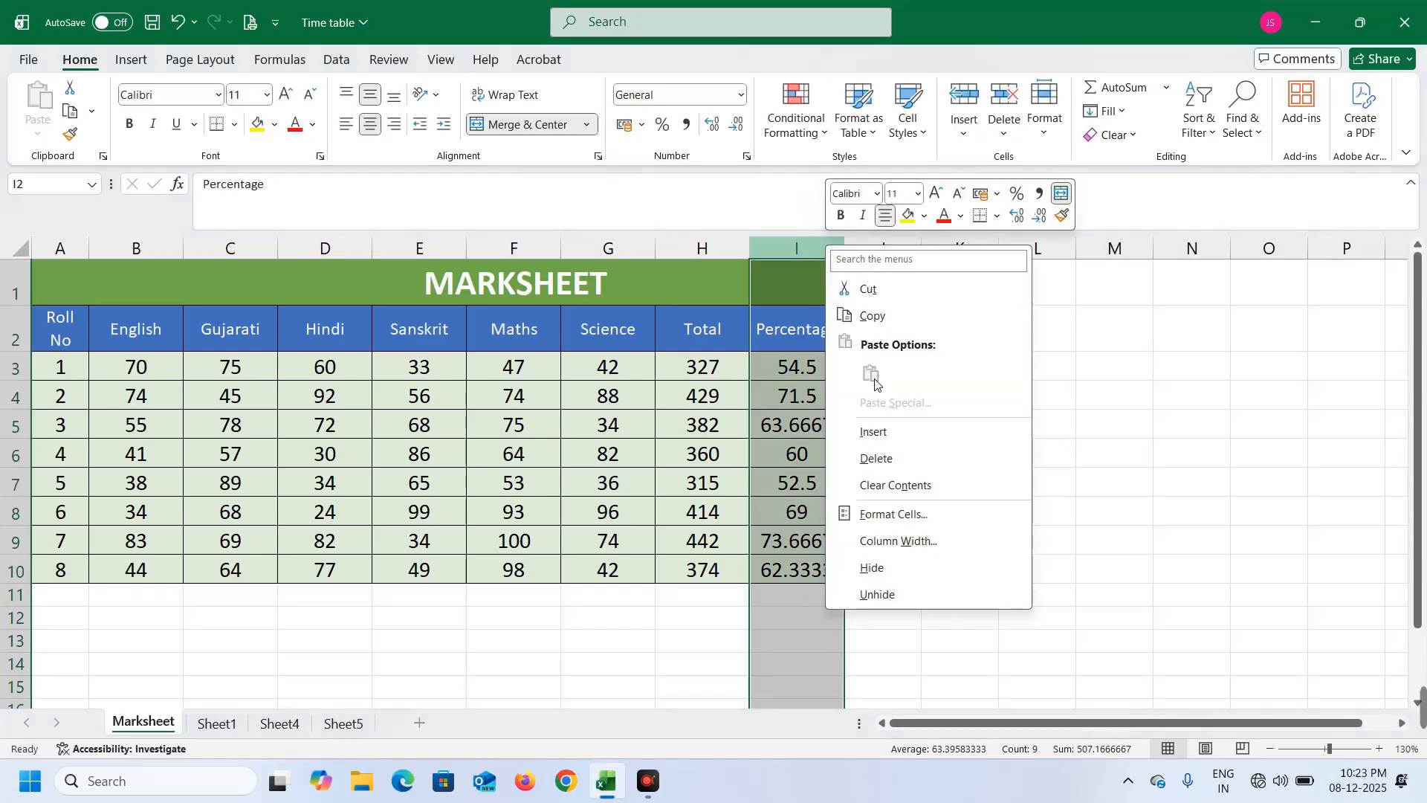
left_click(890, 437)
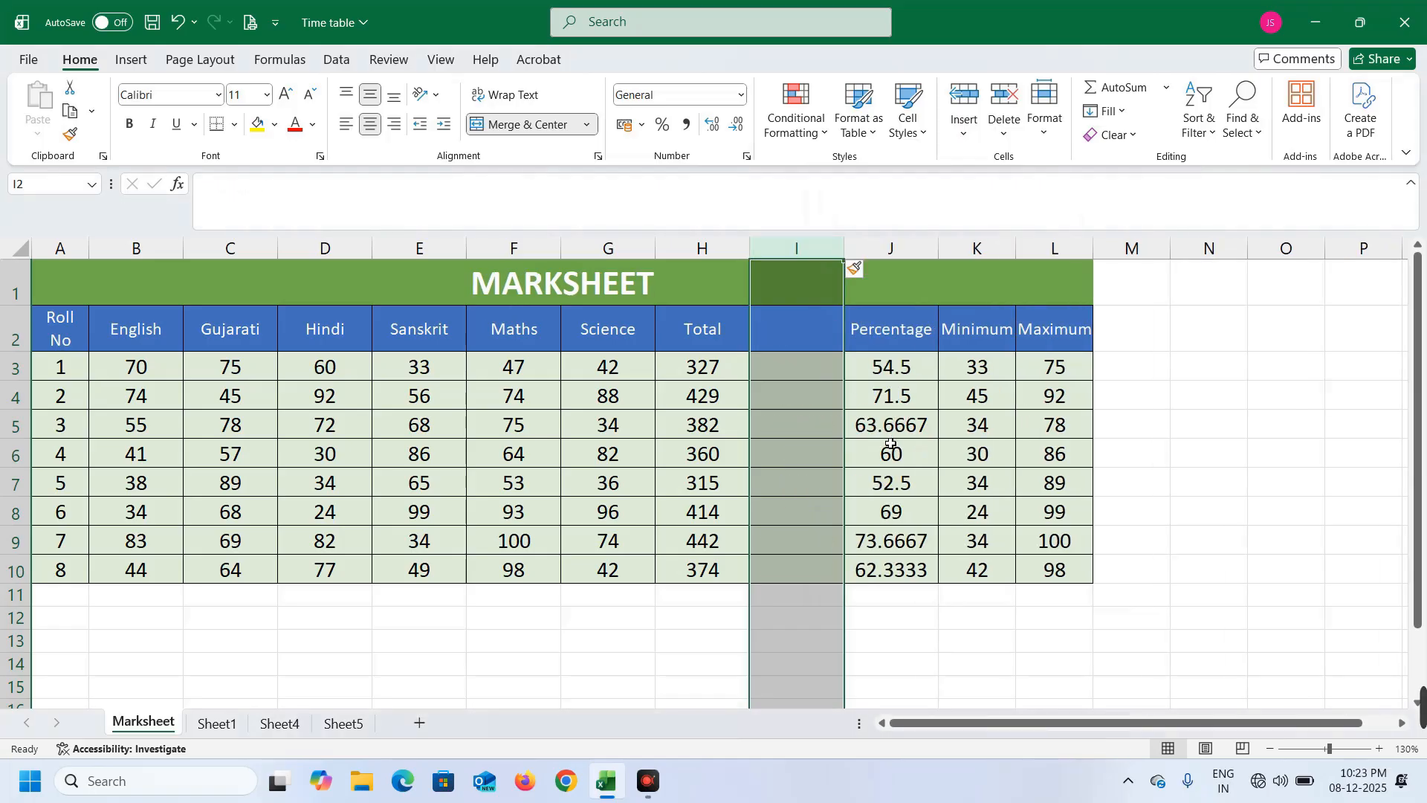
left_click(1187, 449)
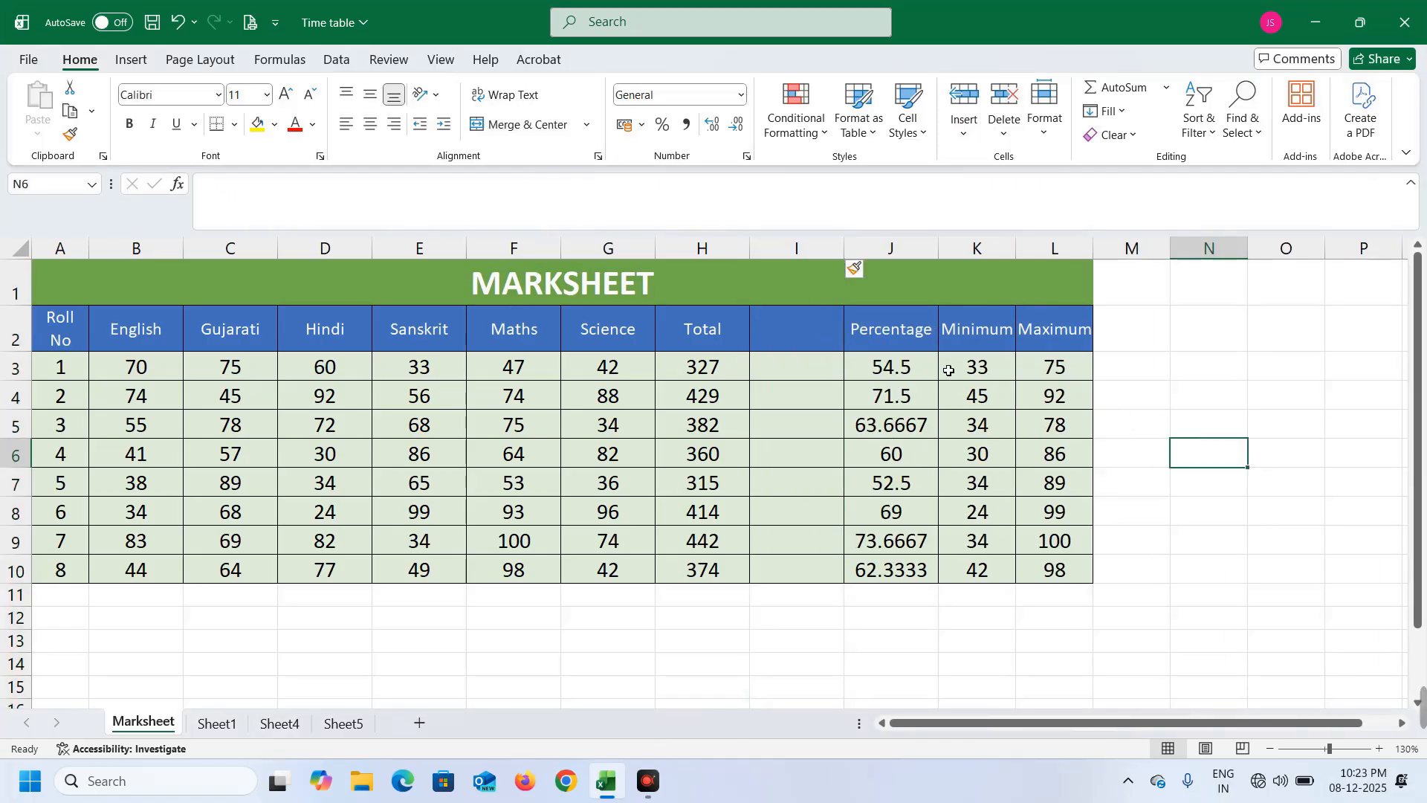
double_click(814, 336)
type("Result")
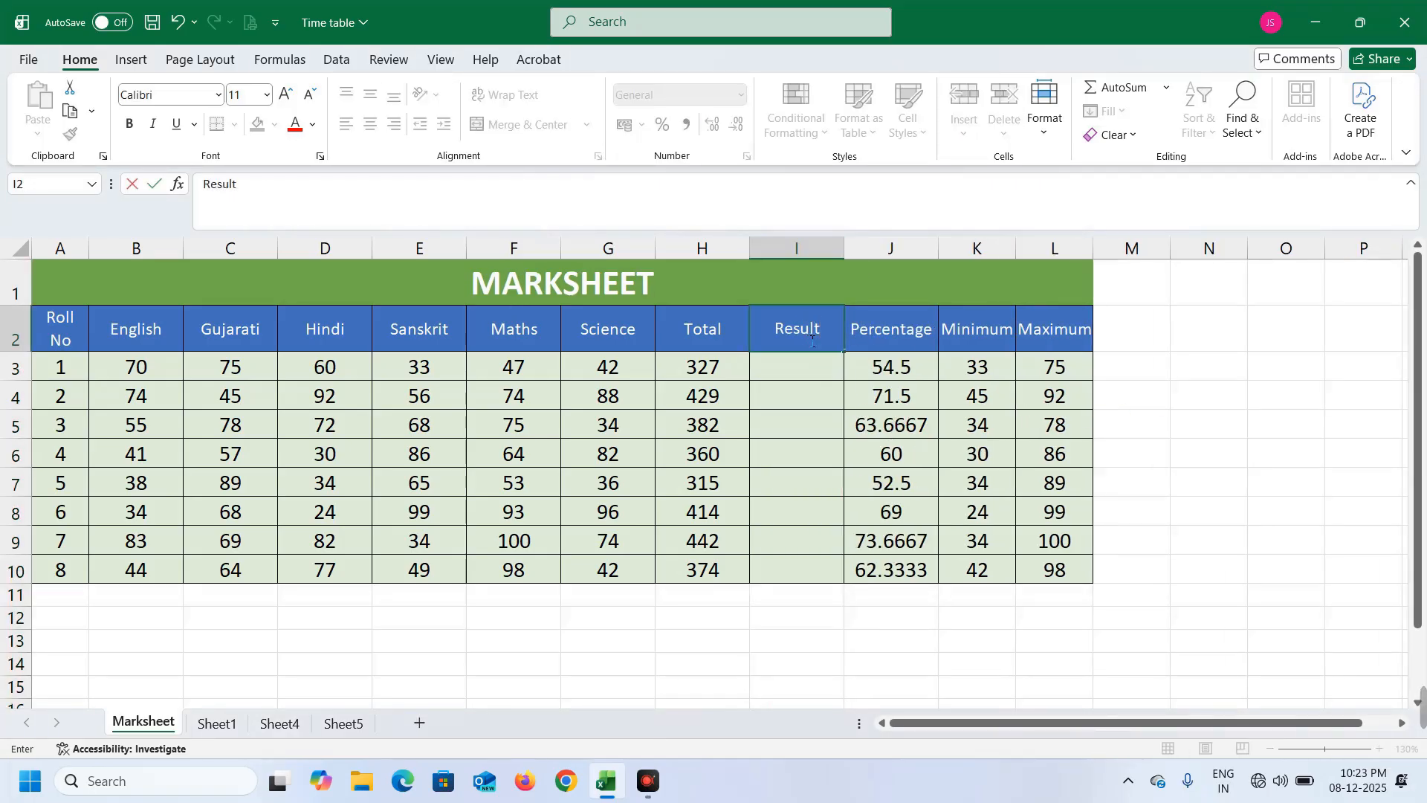
key("Return")
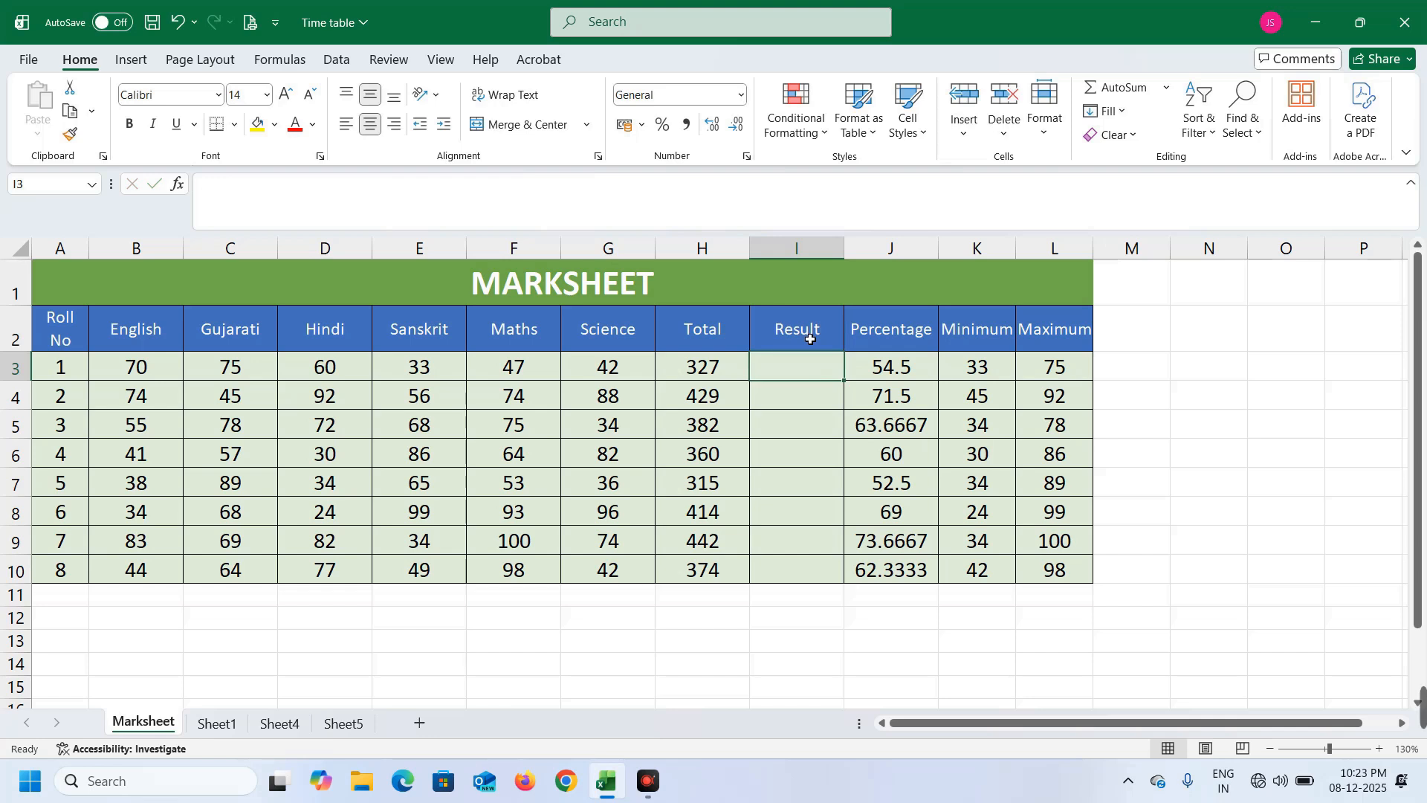
Step: Enter the formula =if(K3>=33,"Pass","Fail") in cell I3 to grade roll number 1 by the minimum mark
type("=if")
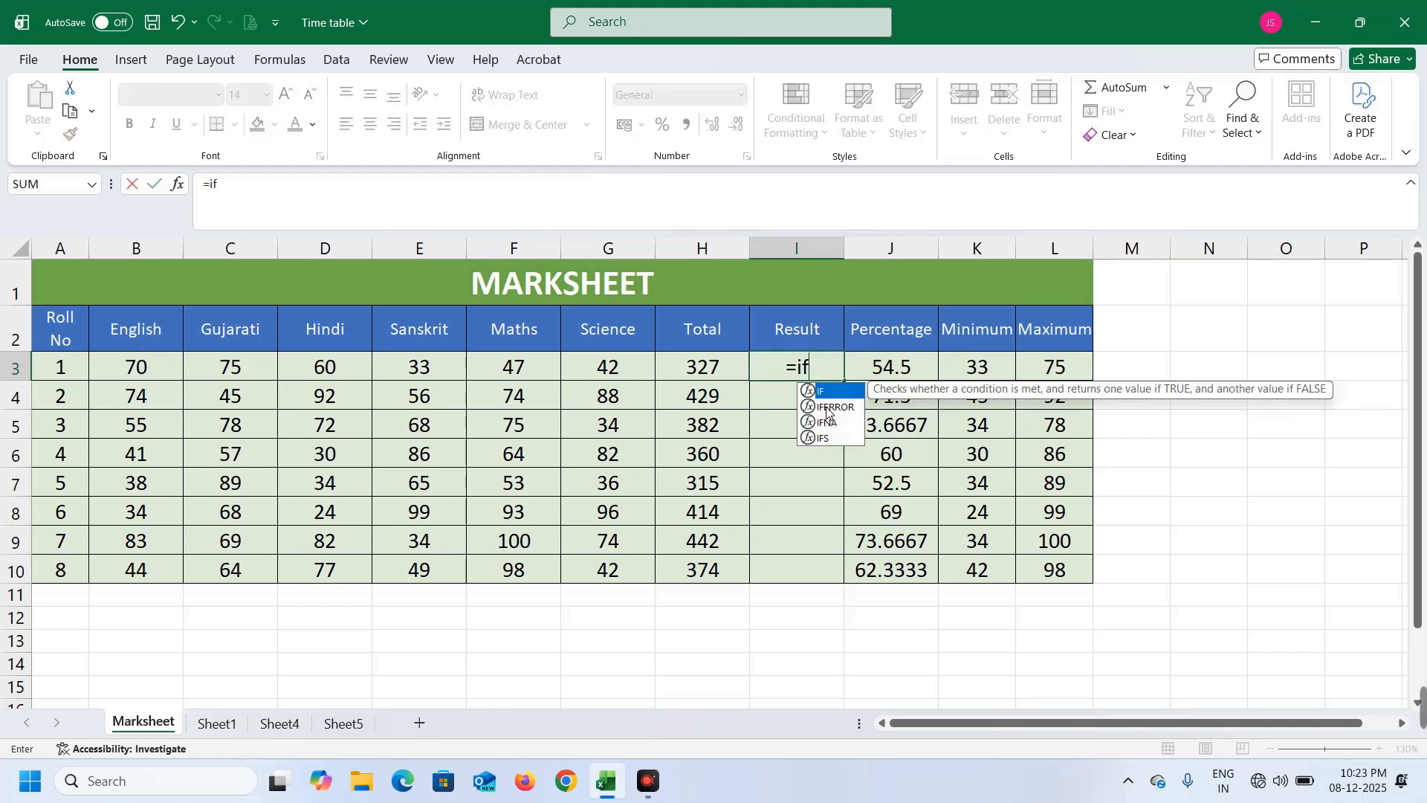
type("(")
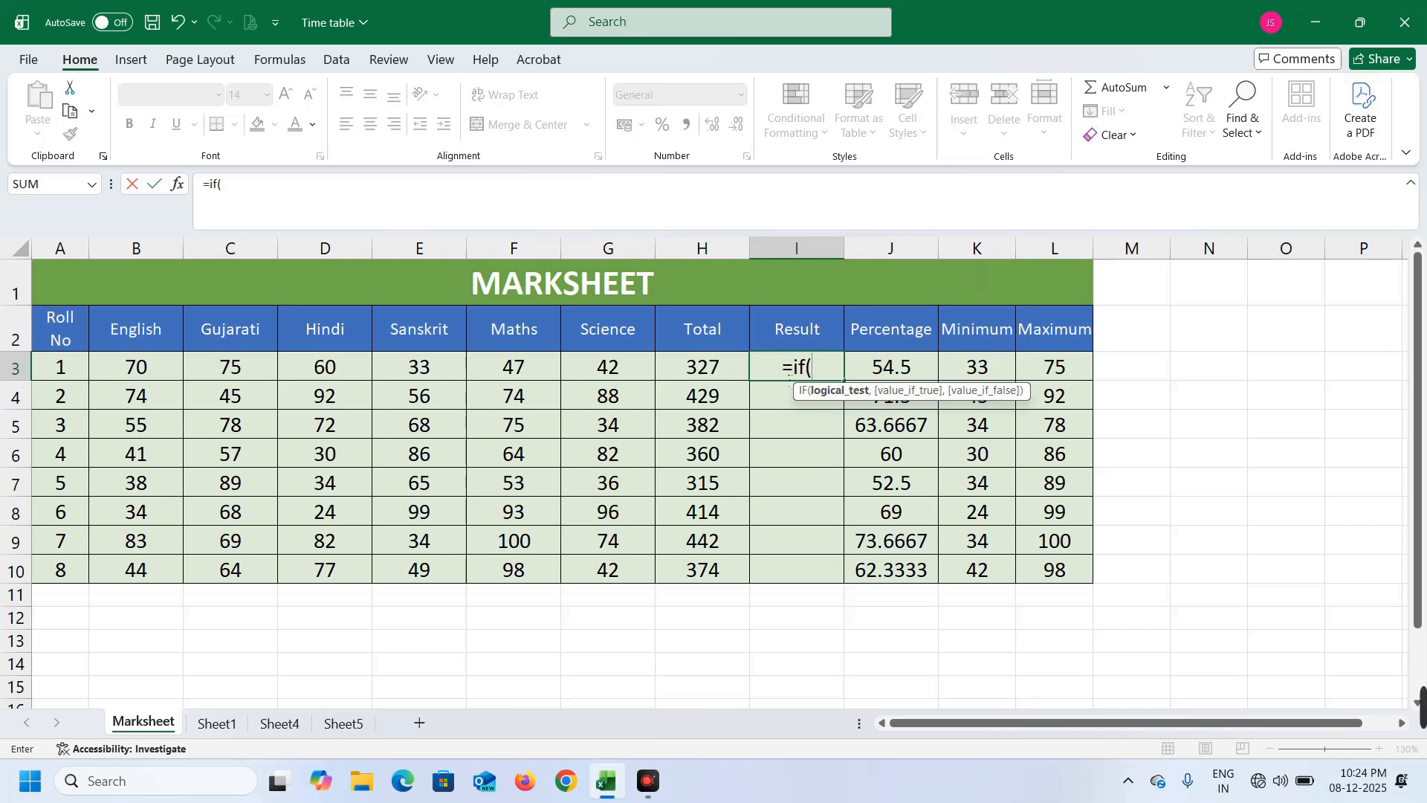
left_click(985, 377)
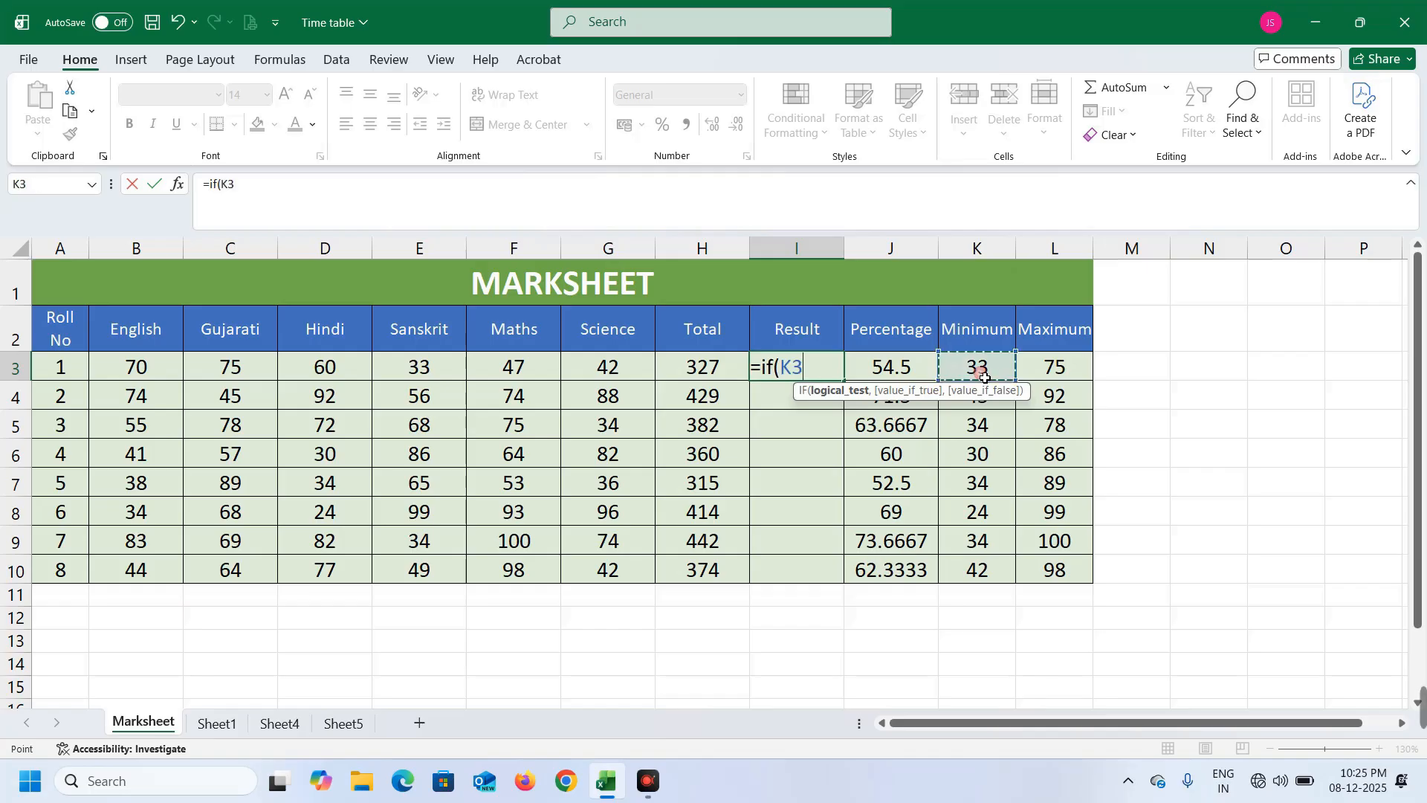
type(">=")
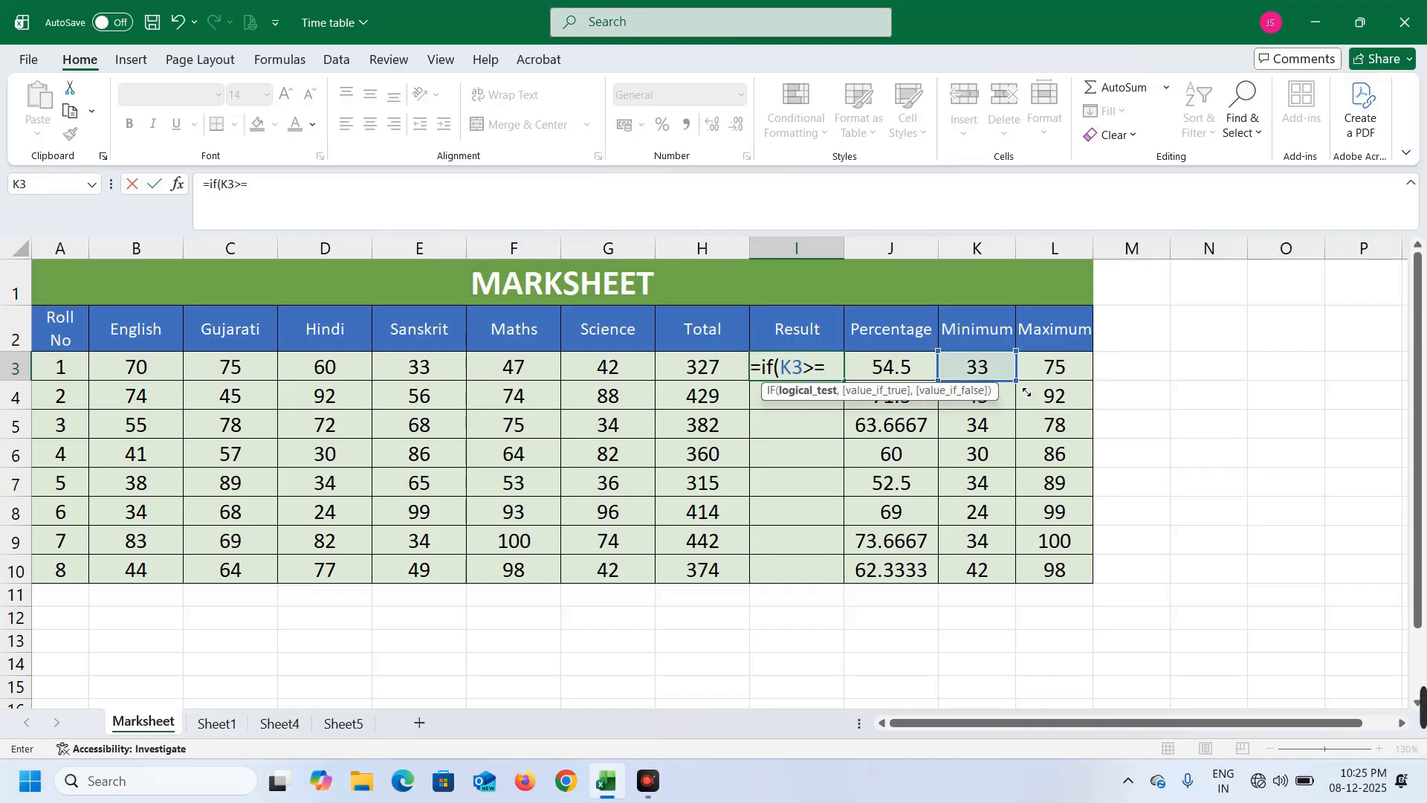
type("33")
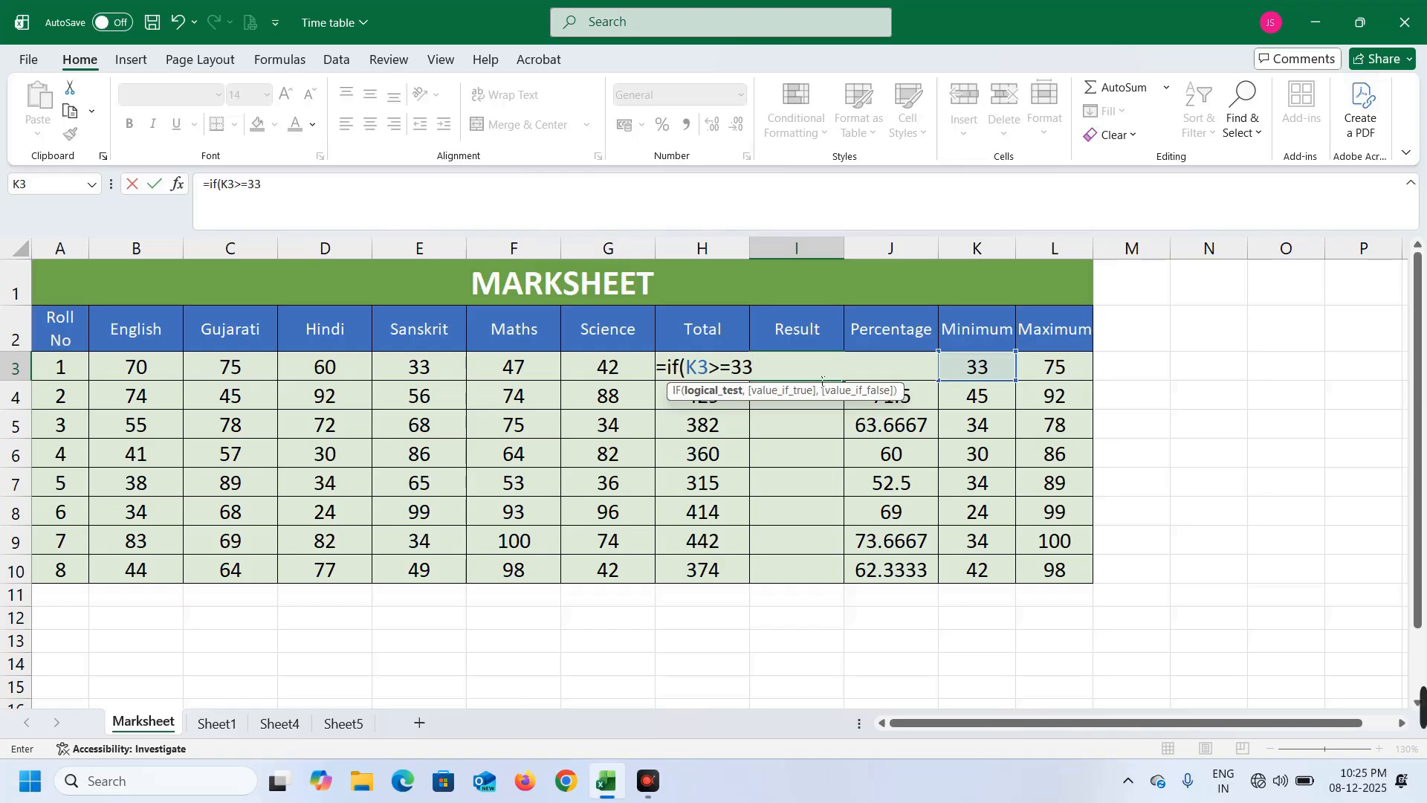
type(",\"P")
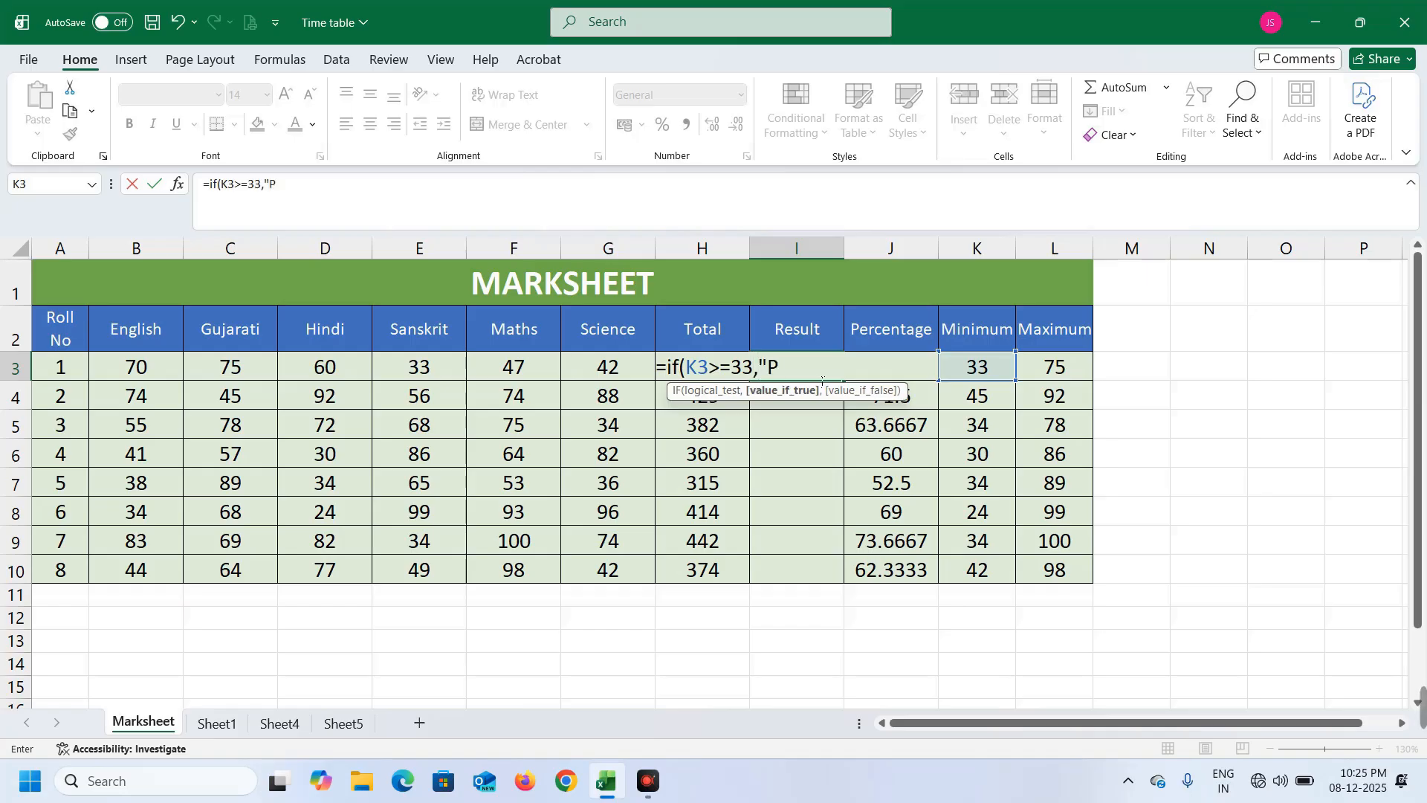
key("BackSpace")
type("Pass\"")
type(",\"F")
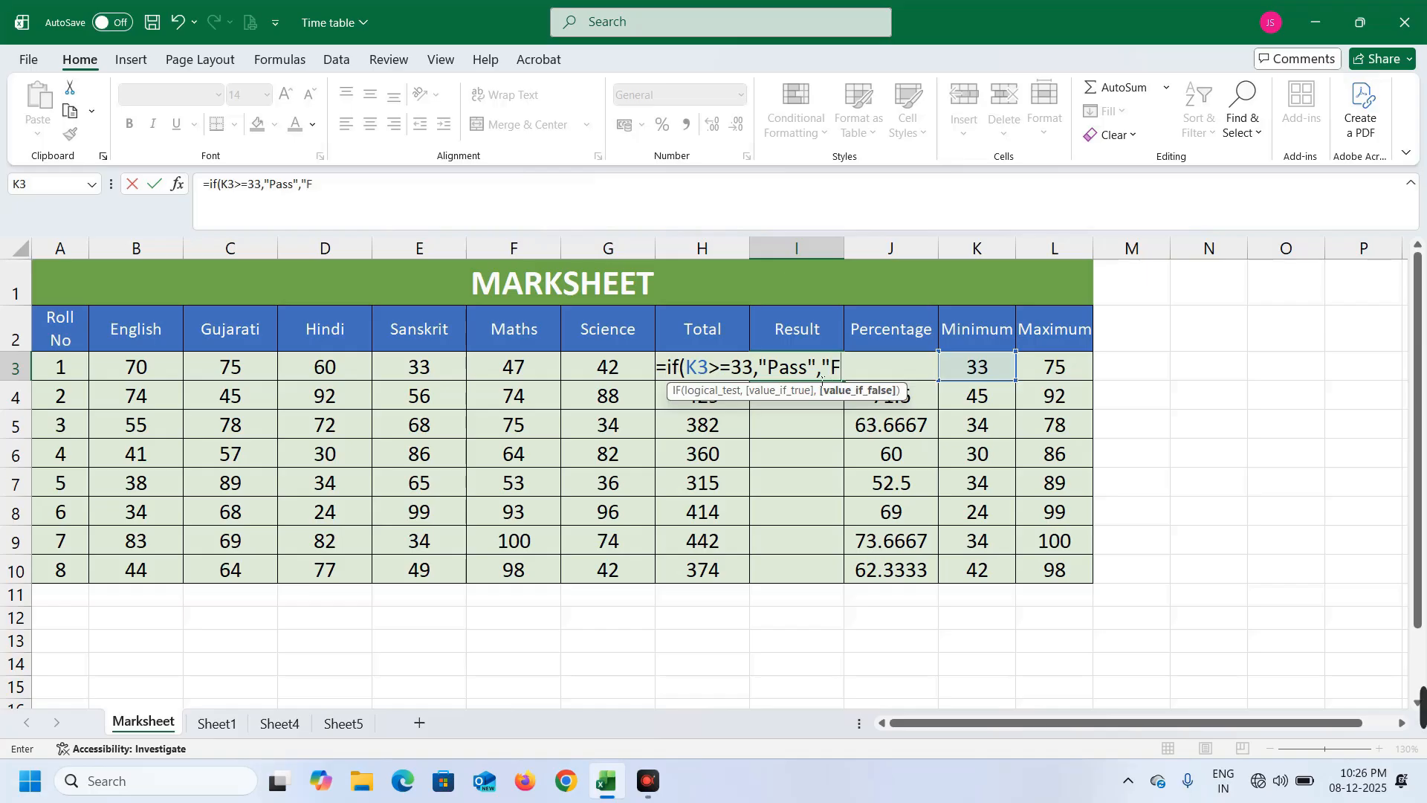
type("ail\")")
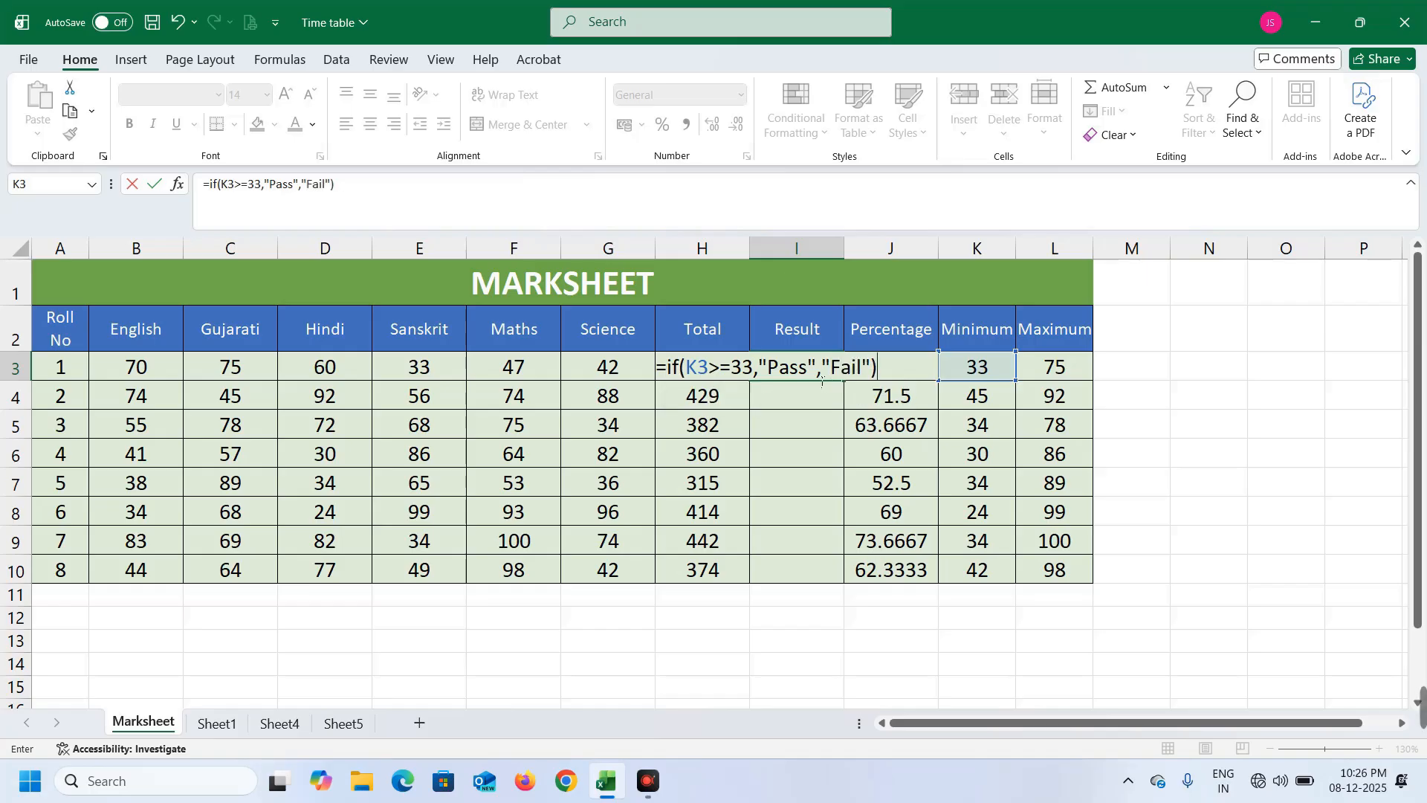
key("Return")
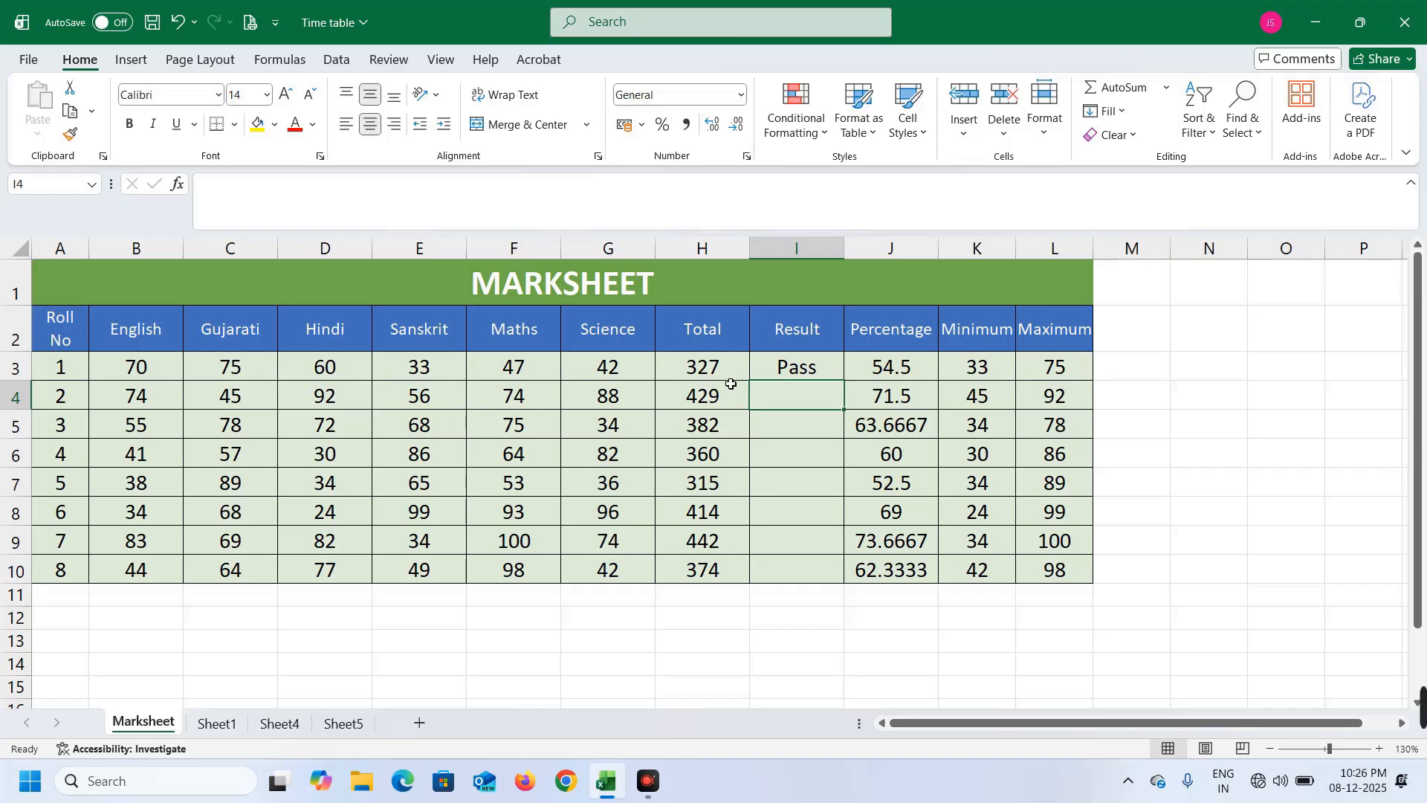
Step: Set the Gujarati mark of roll number 1 in cell C3 to 29 to test the Result formula
left_click(238, 369)
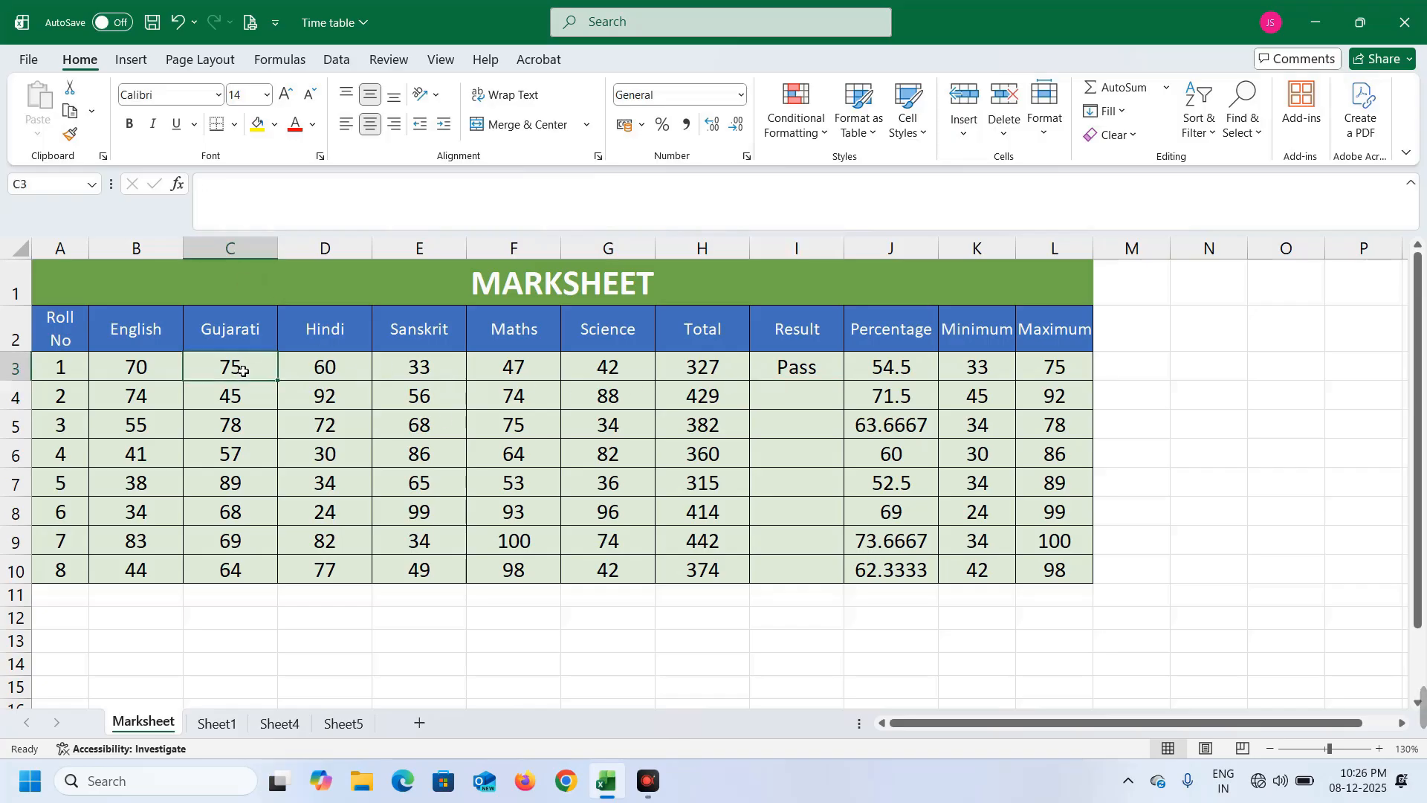
type("29")
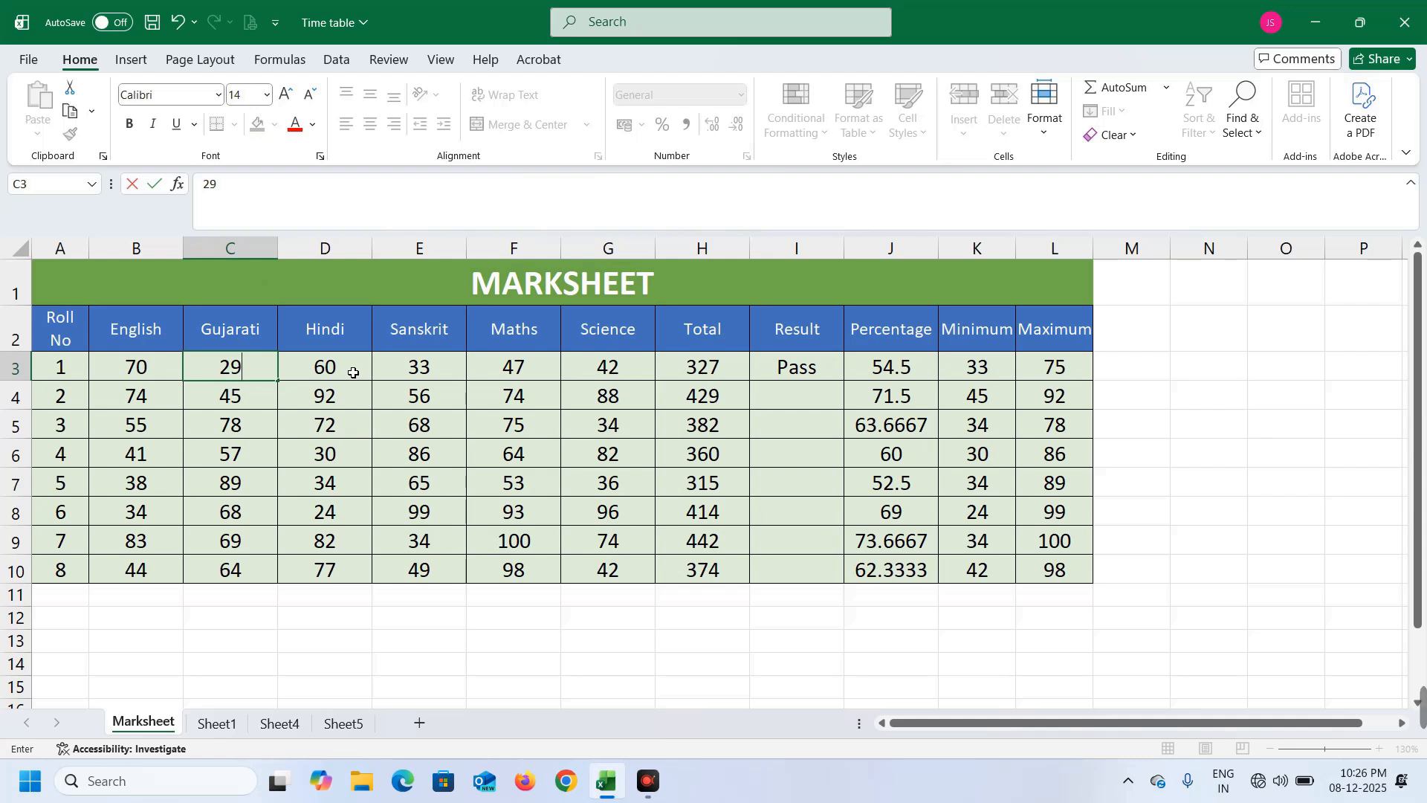
left_click(353, 372)
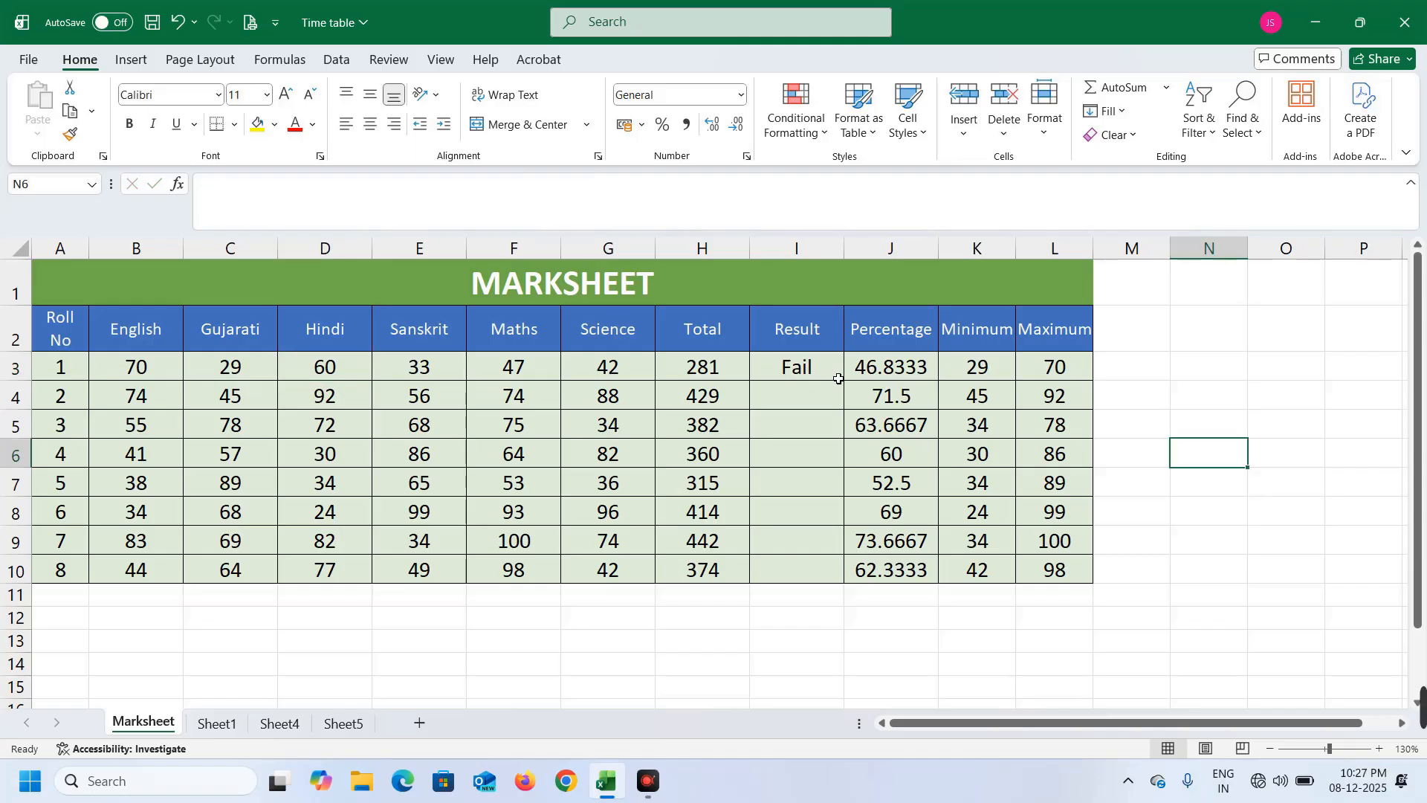
Step: Replace the Percentage formula in cell J3 with =if(k3<33,"-",h3/6) so failed students get a dash
left_click(896, 372)
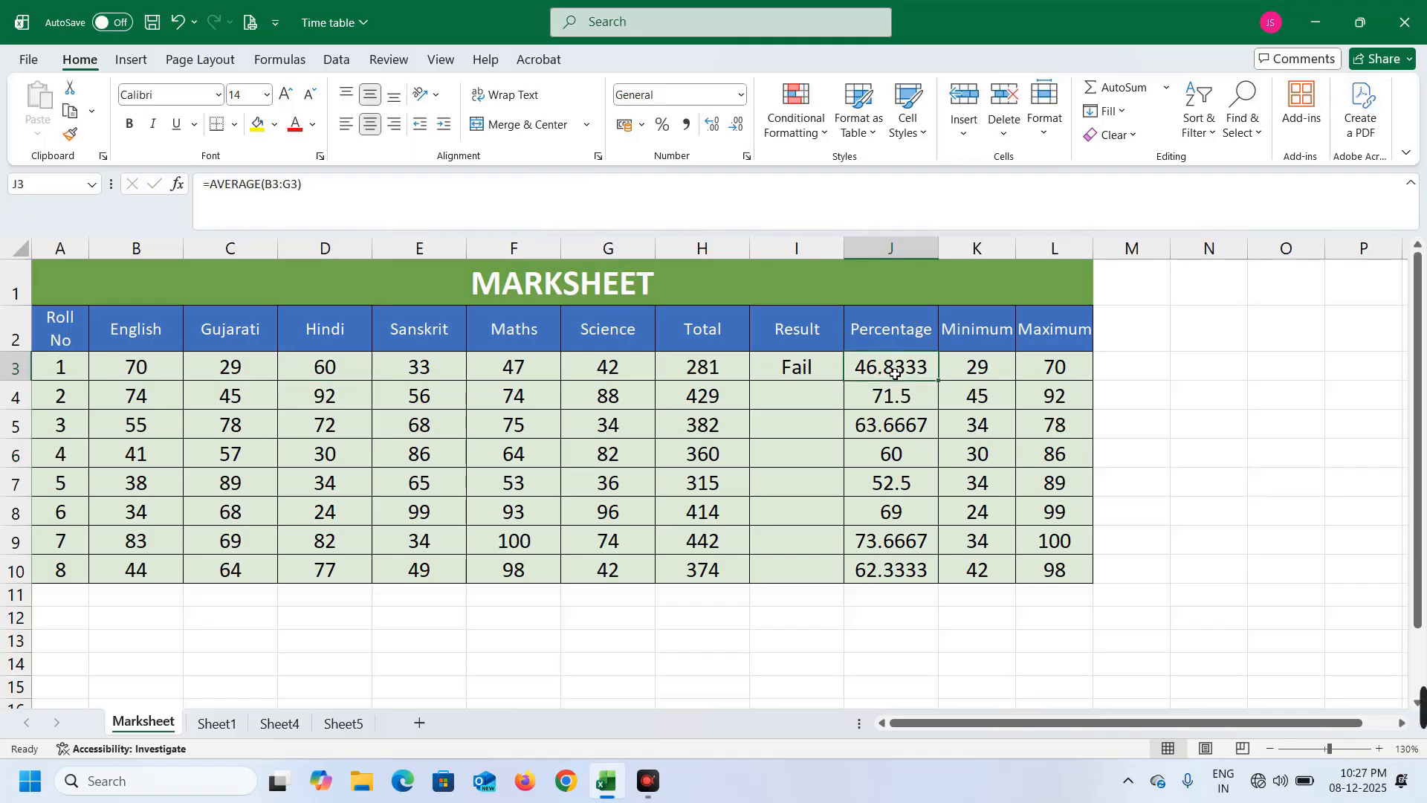
type("=i")
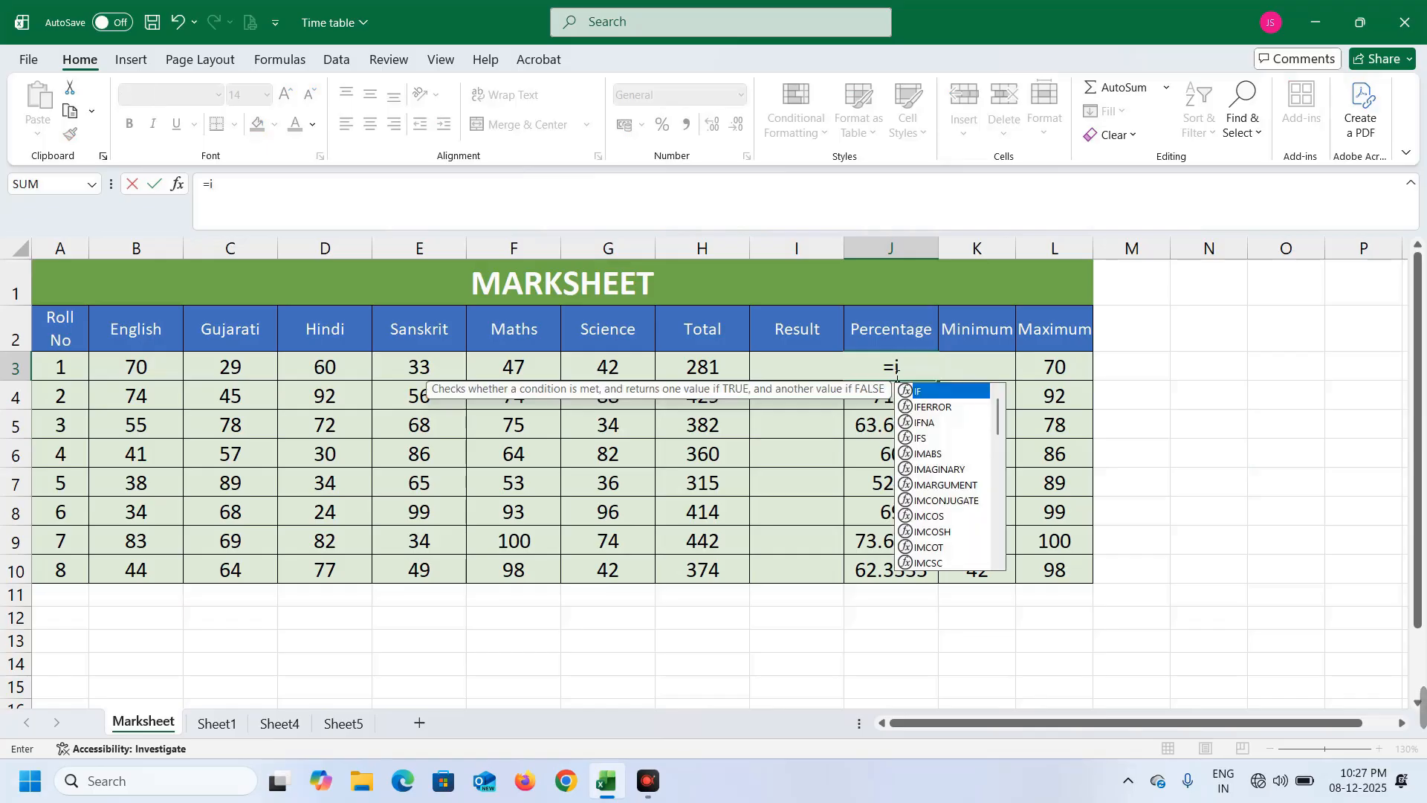
type("f(")
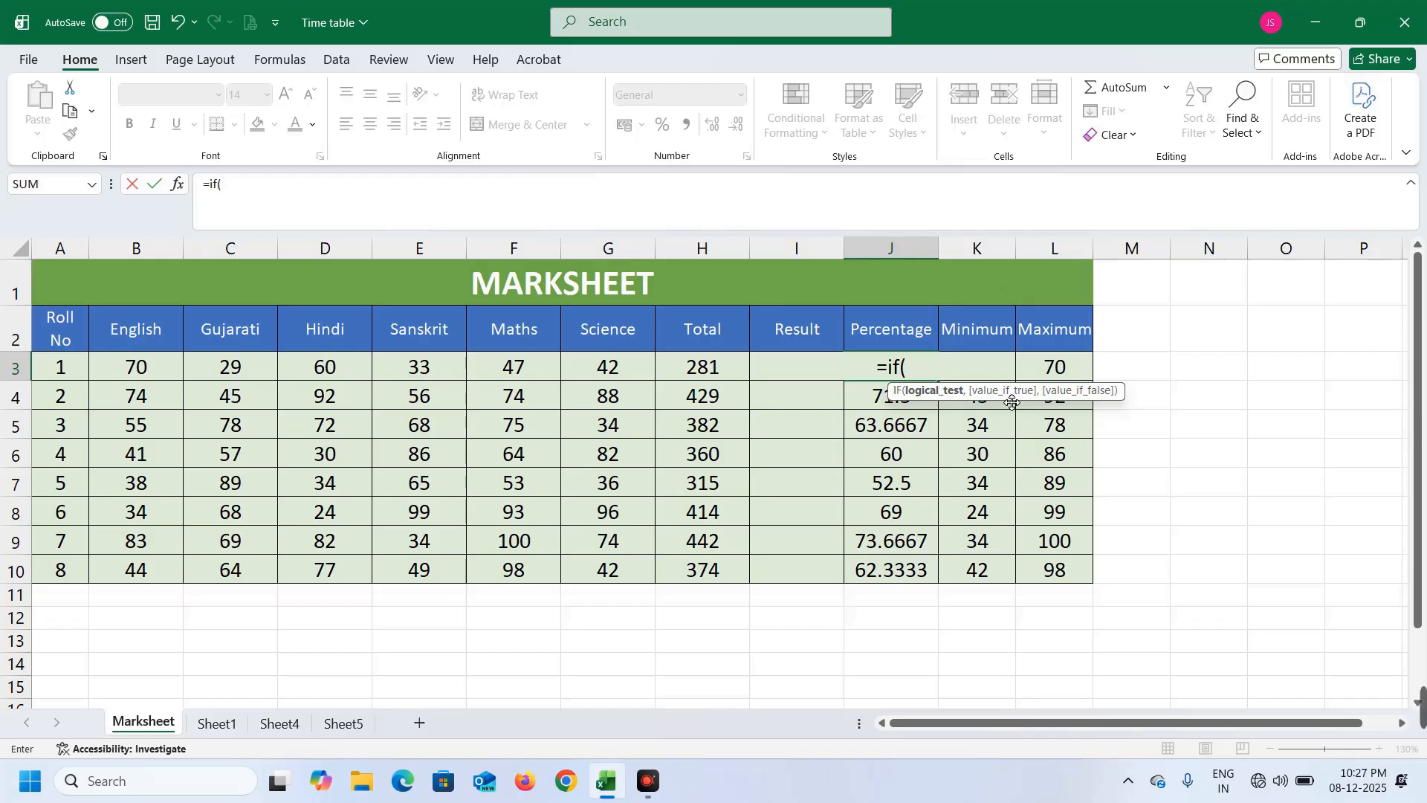
type("k3")
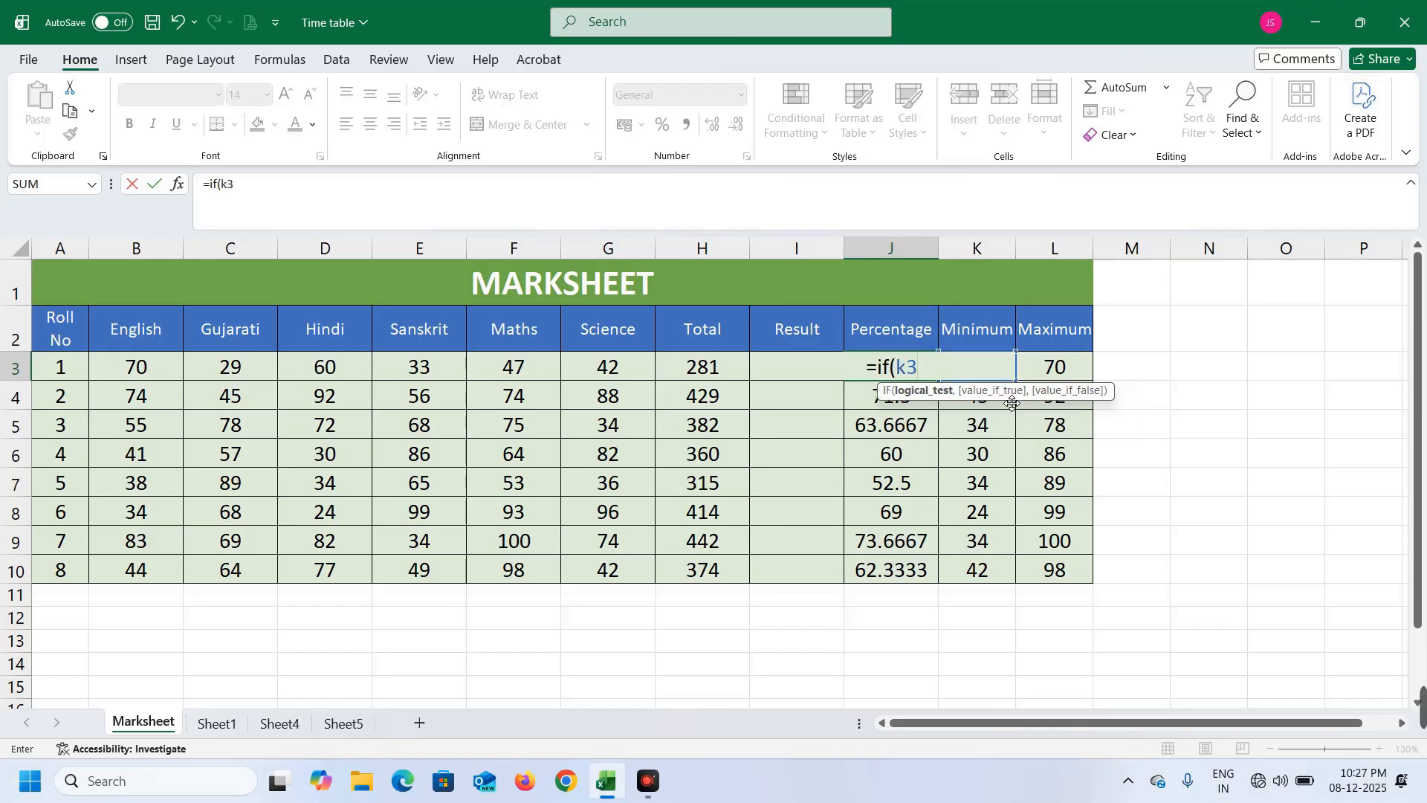
type("<33")
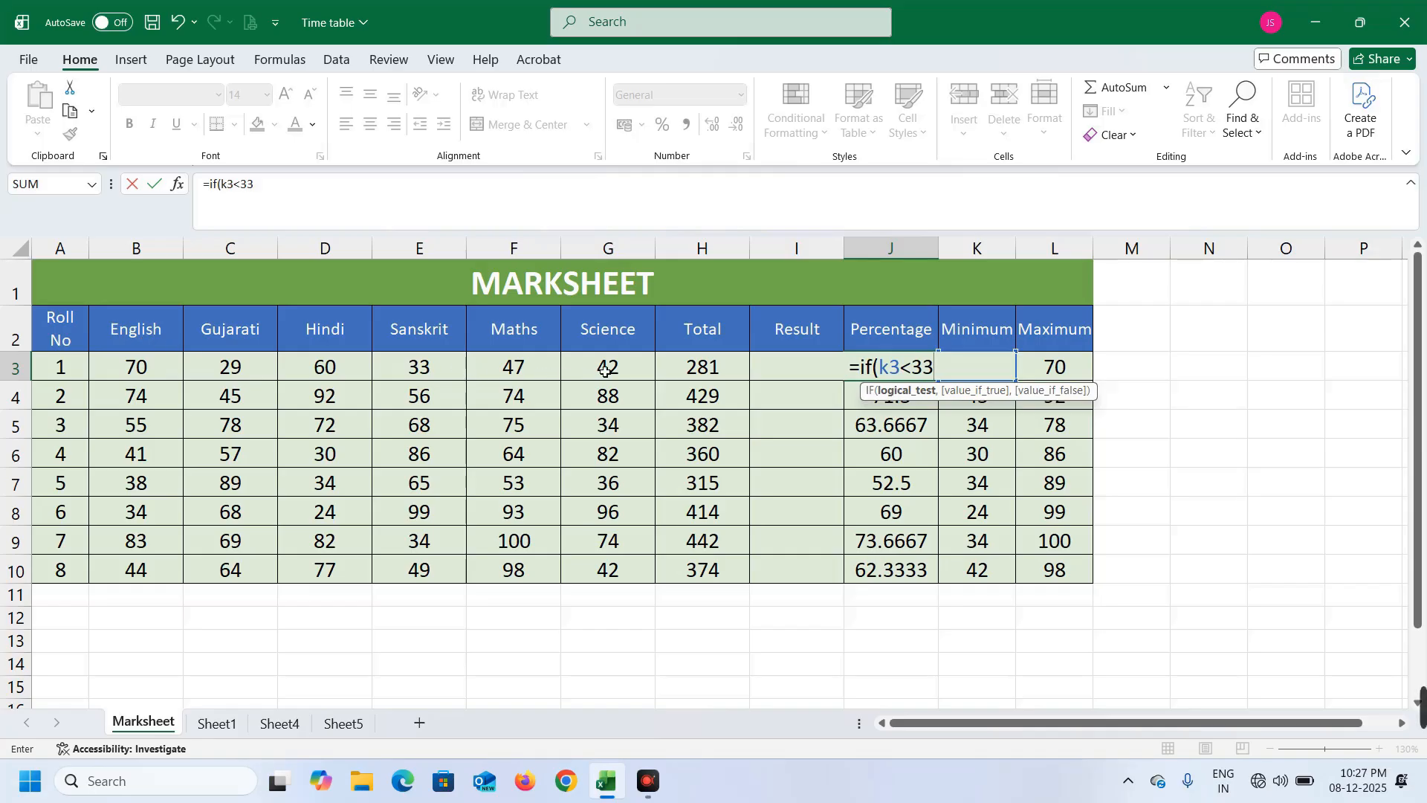
type(",")
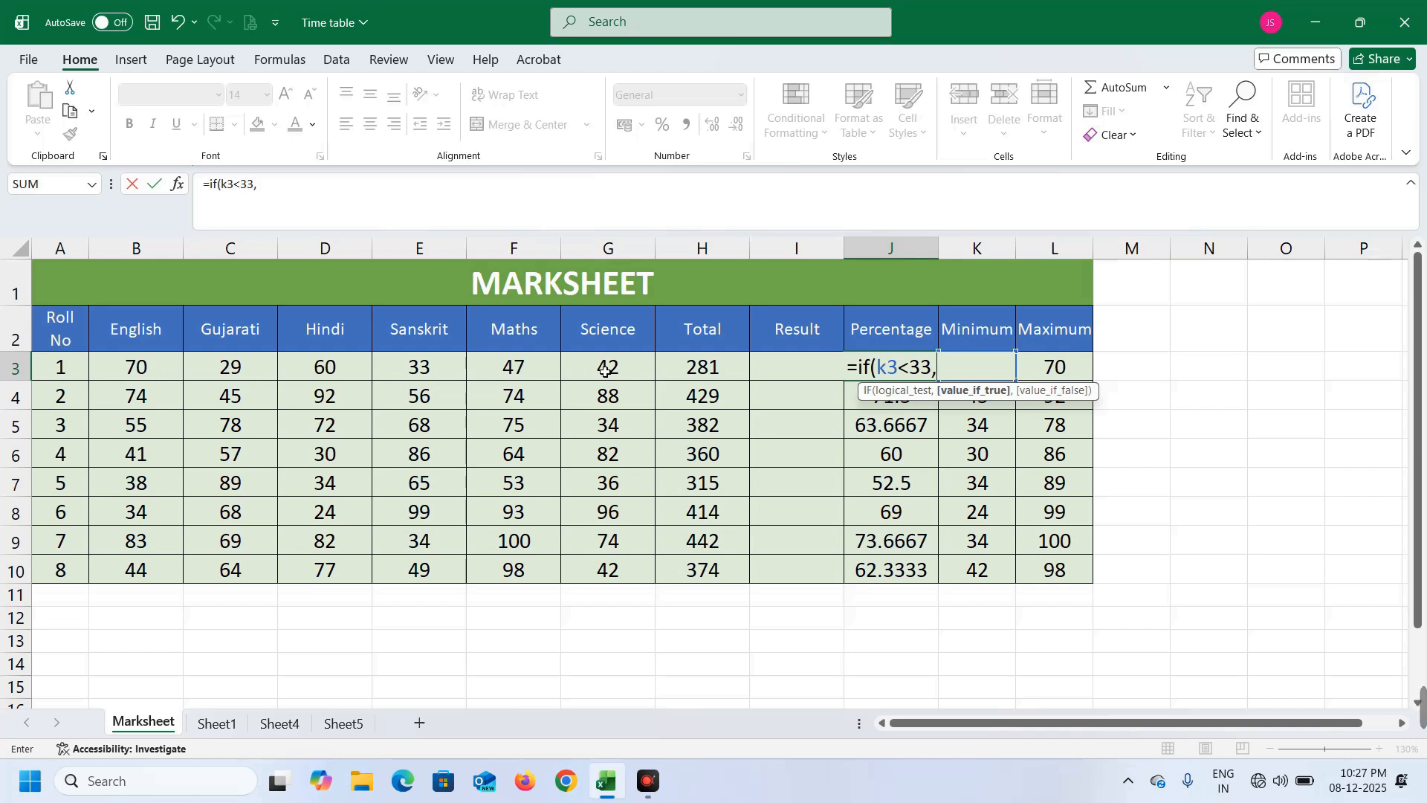
type("\"")
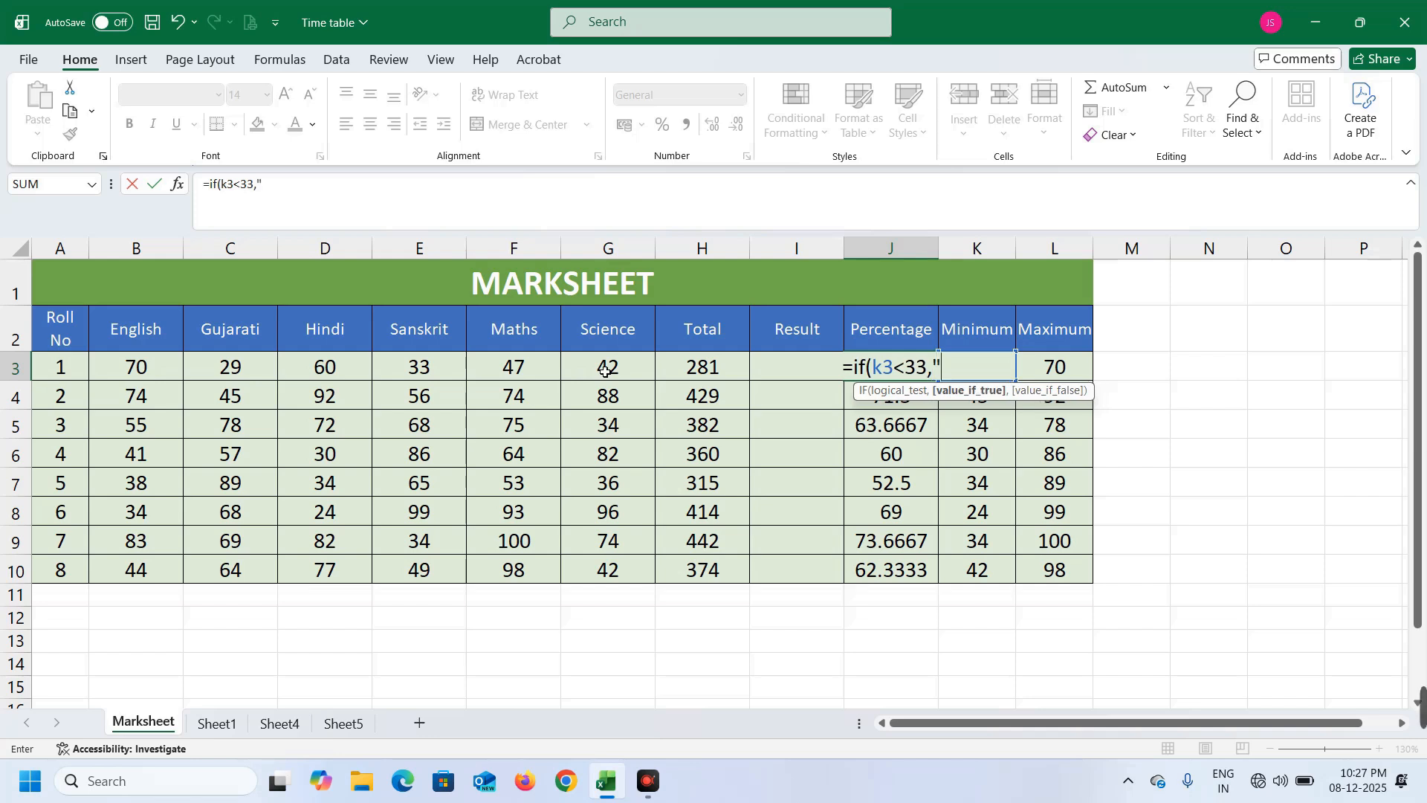
type("-\",")
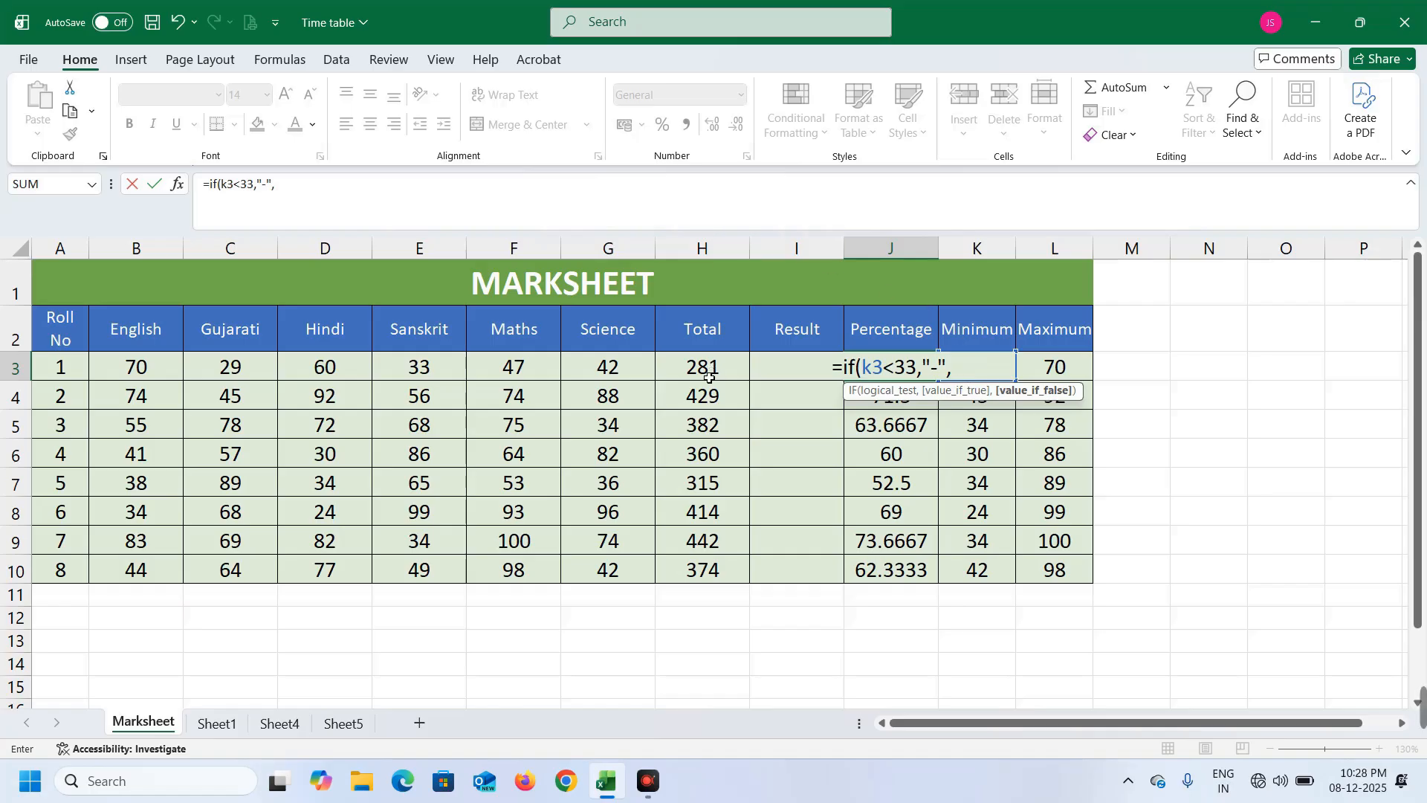
type("h")
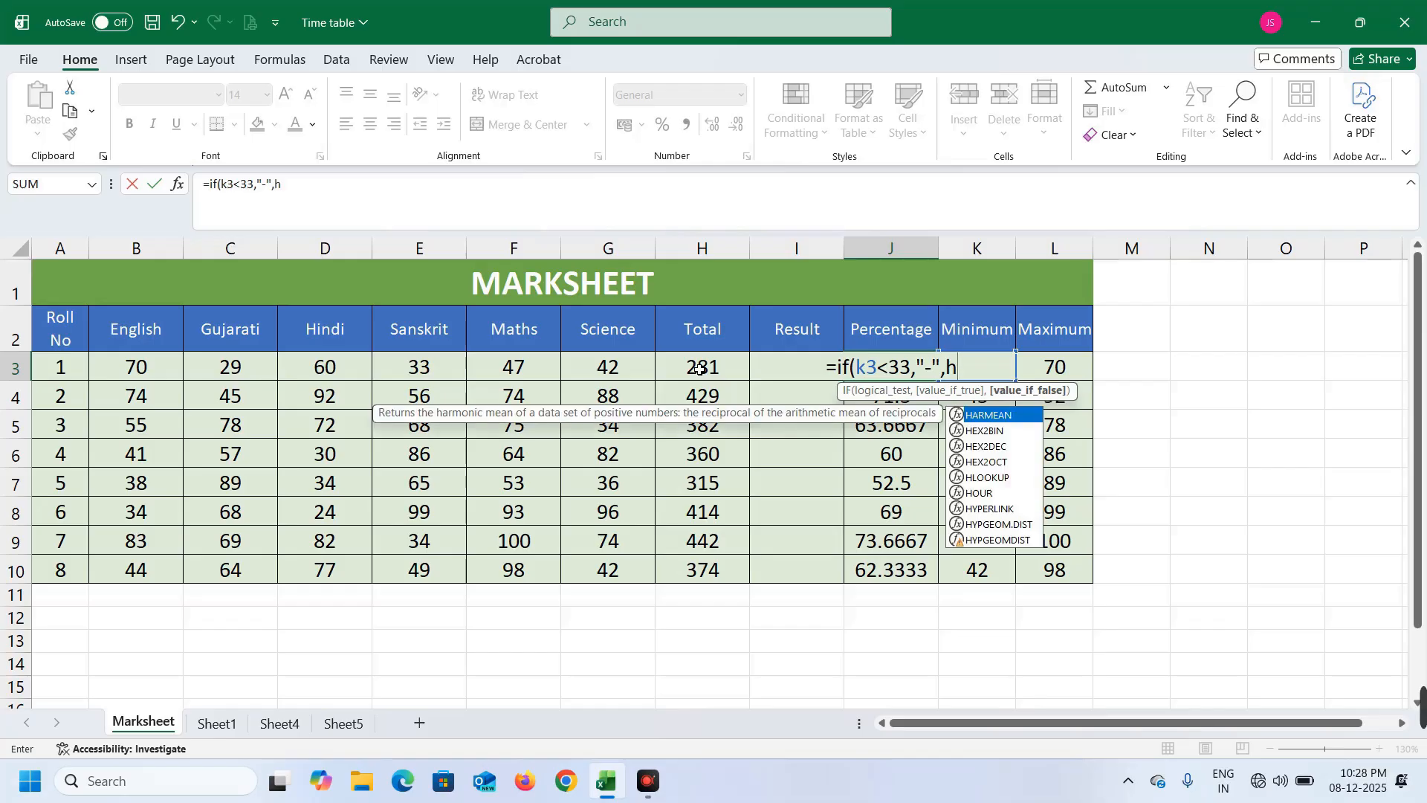
type("3/6")
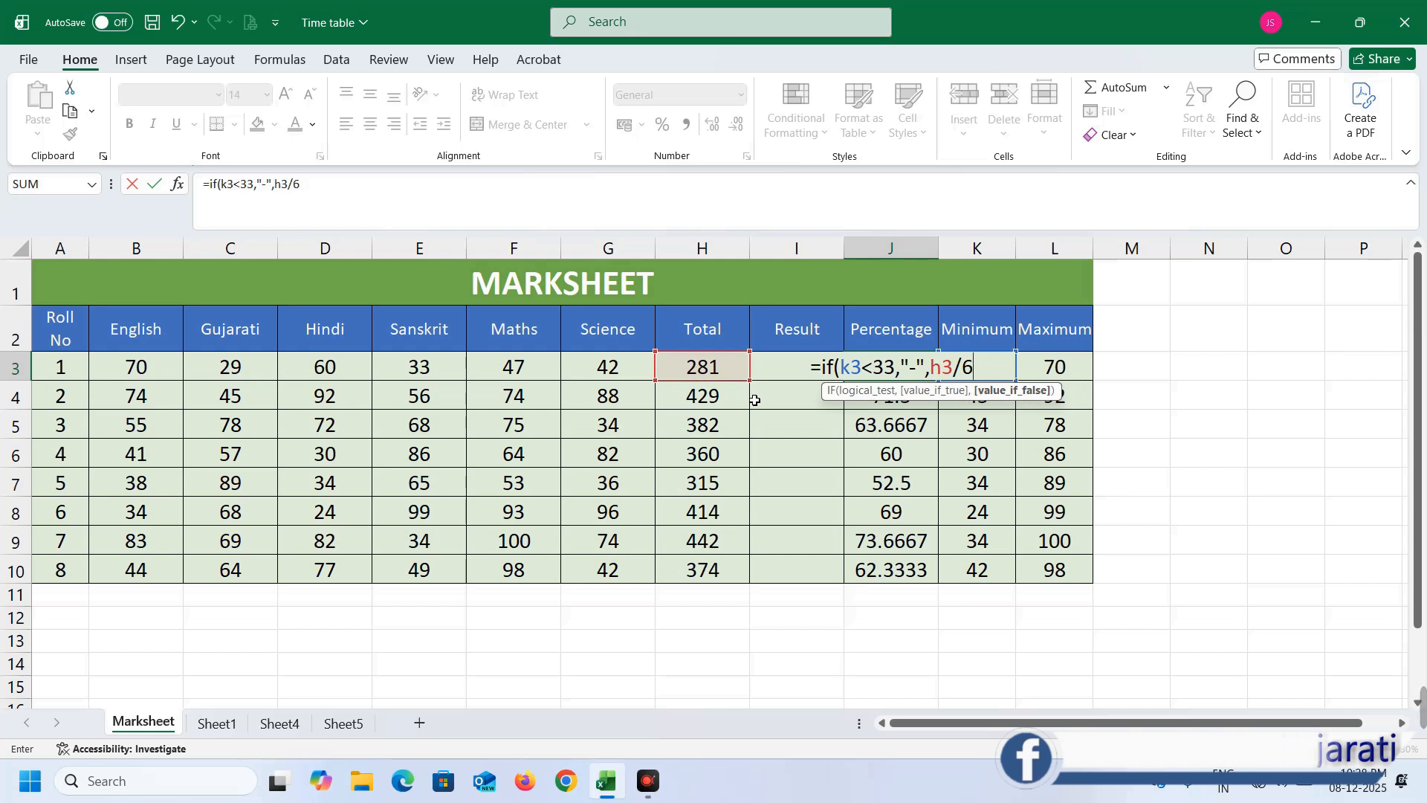
type(")")
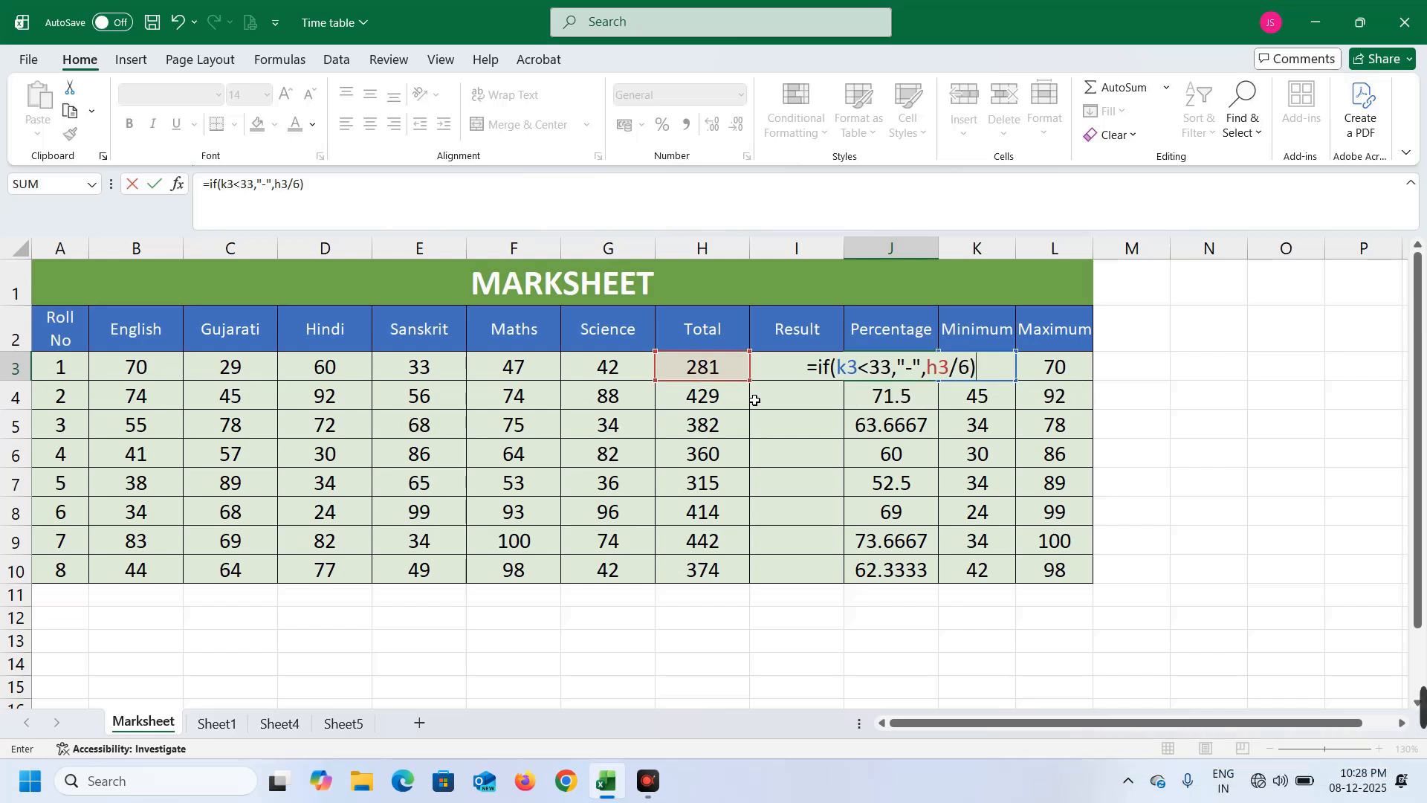
key("Return")
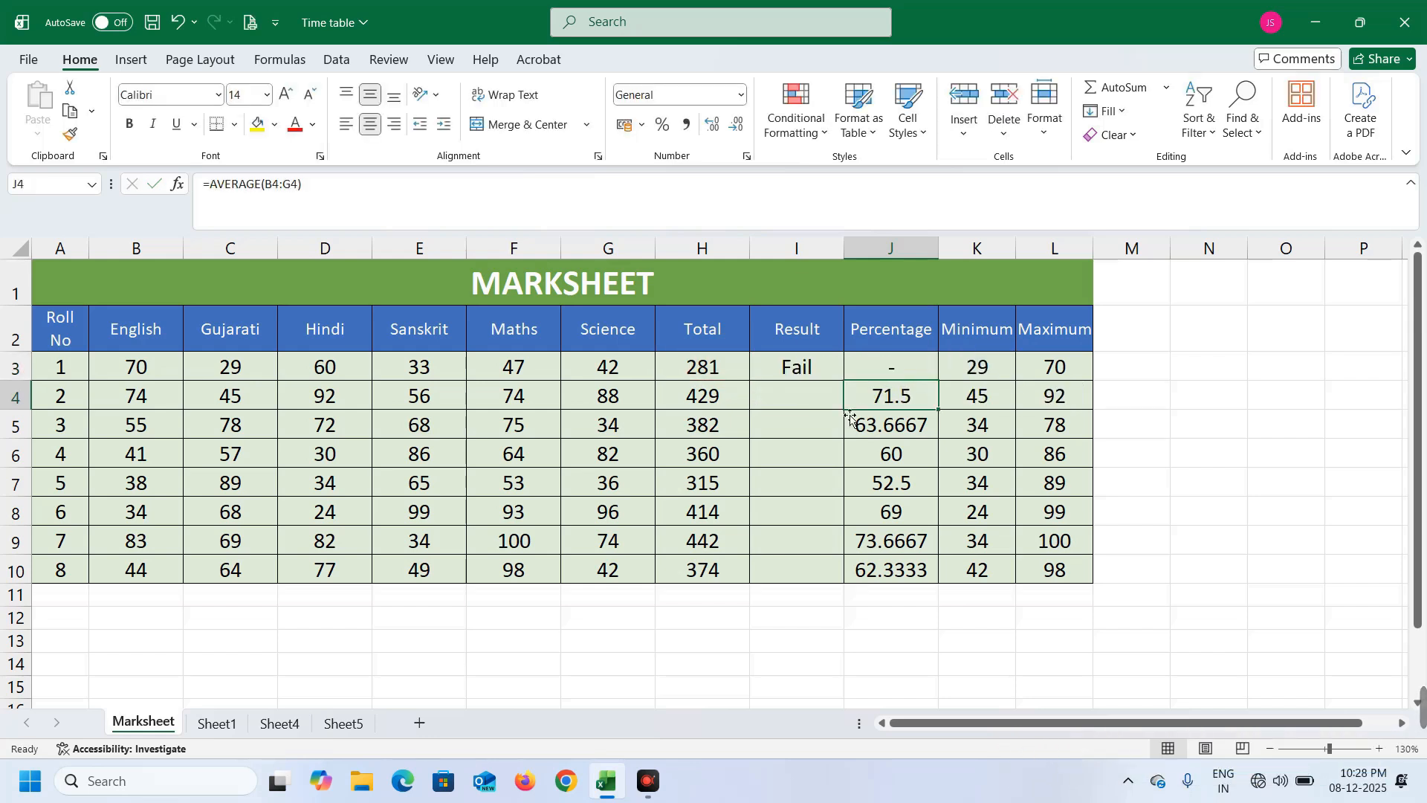
Step: Examine the IF formulas in the Result and Percentage cells of roll number 1, leaving both as they are
left_click(894, 371)
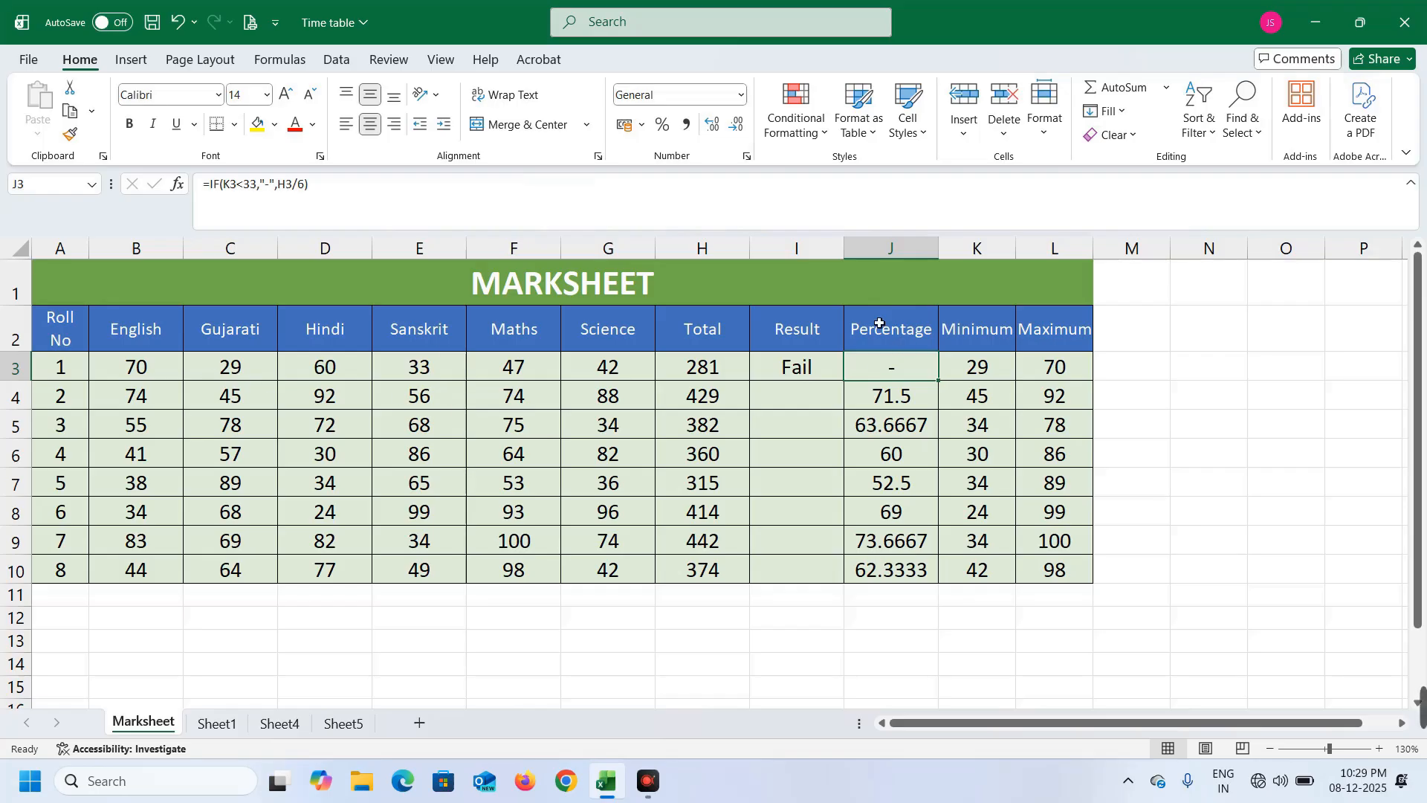
left_click(807, 372)
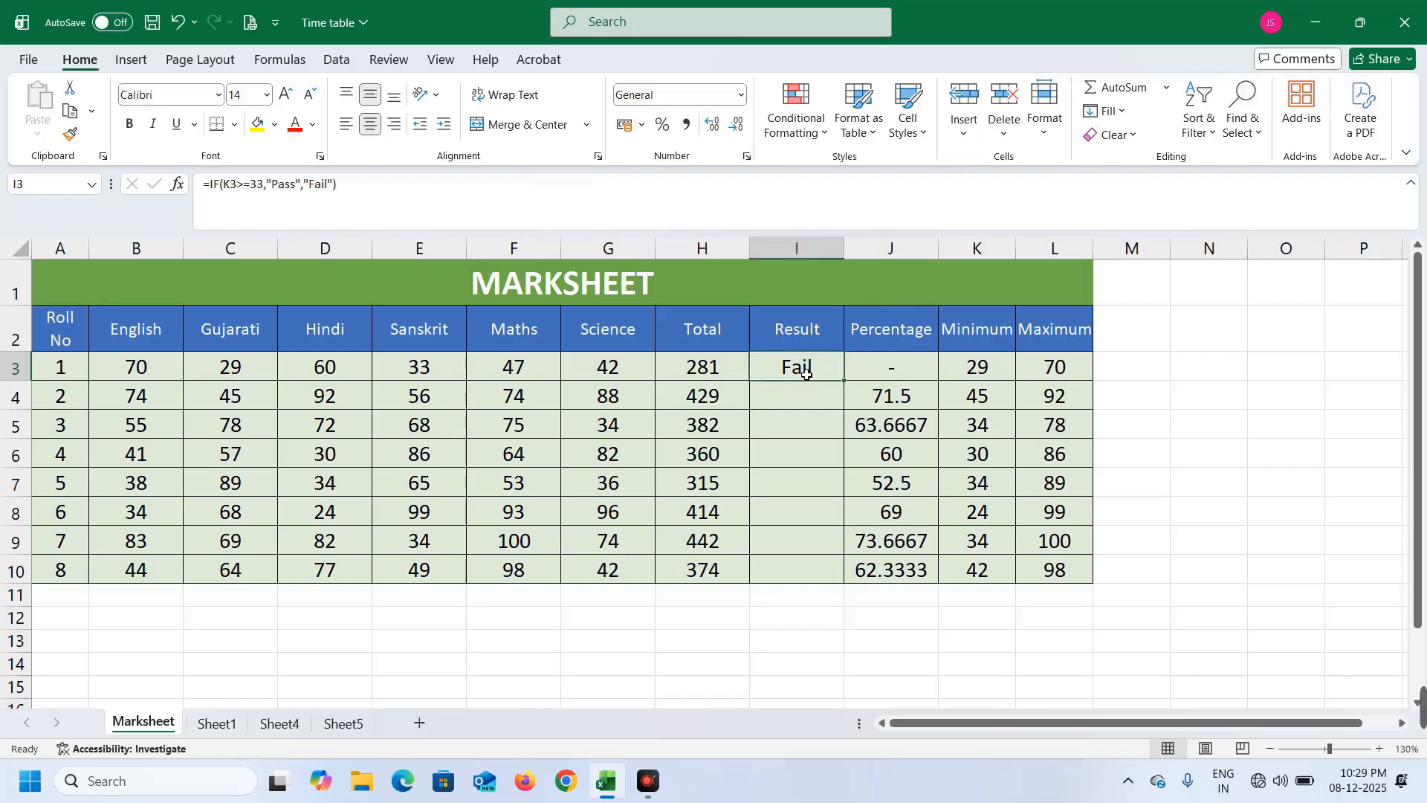
double_click(806, 371)
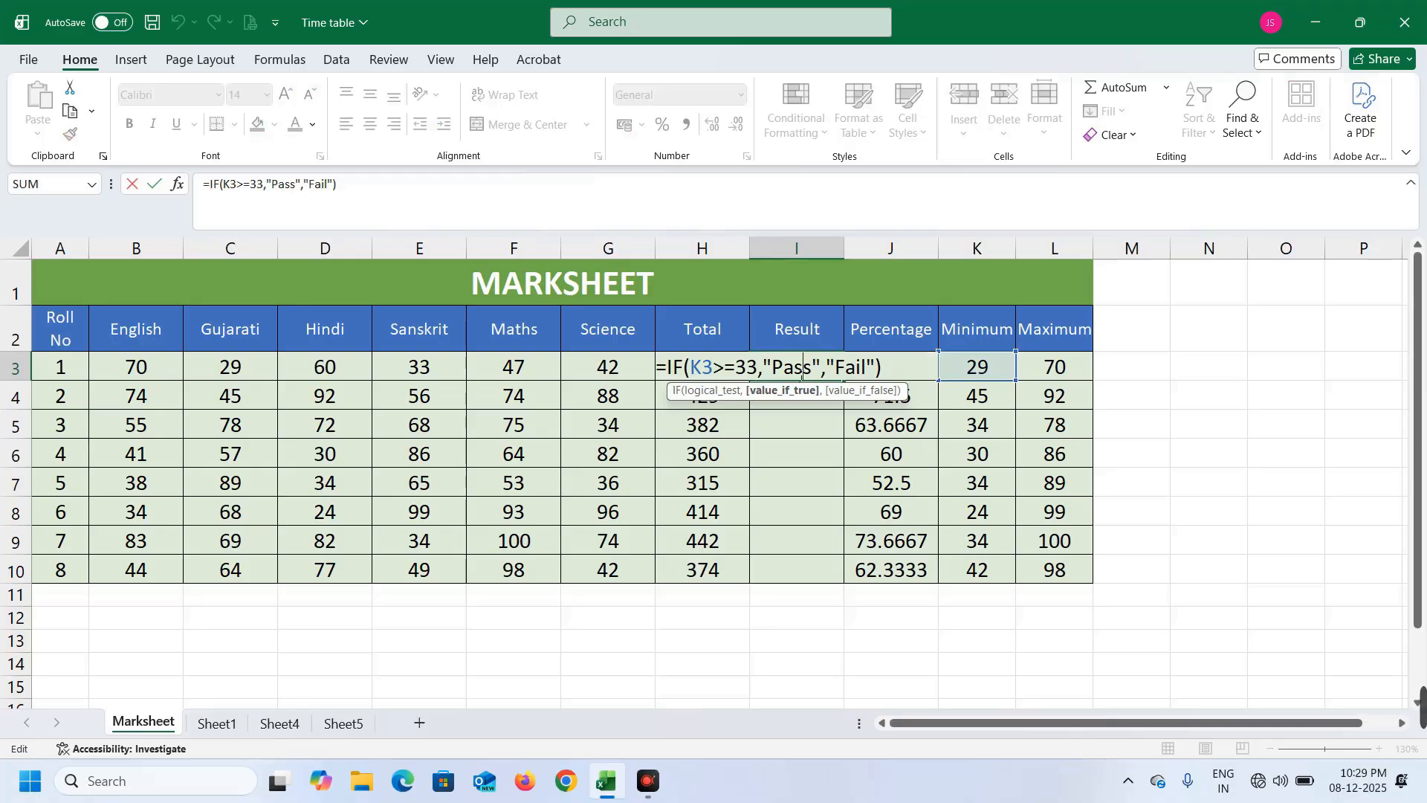
key("Return")
left_click(900, 366)
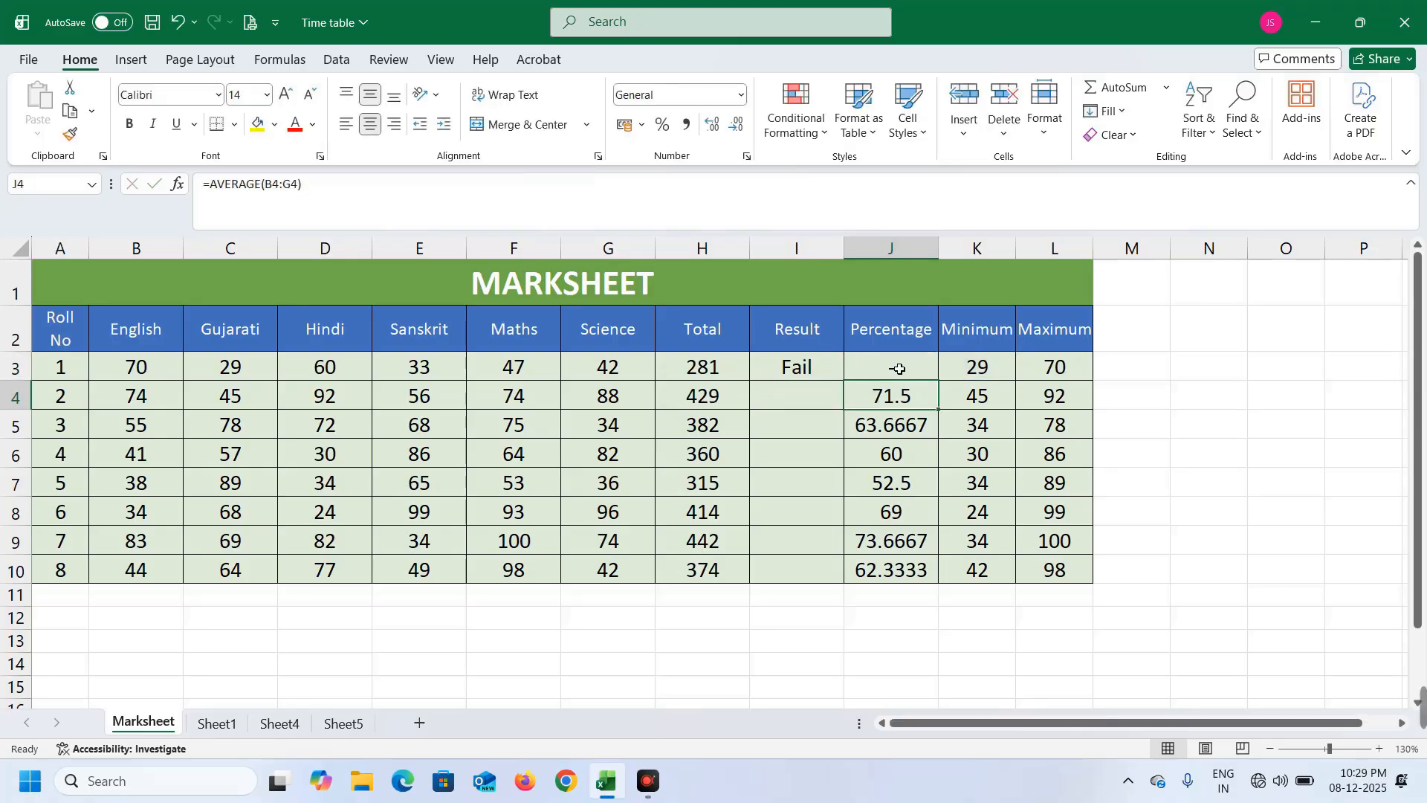
double_click(899, 366)
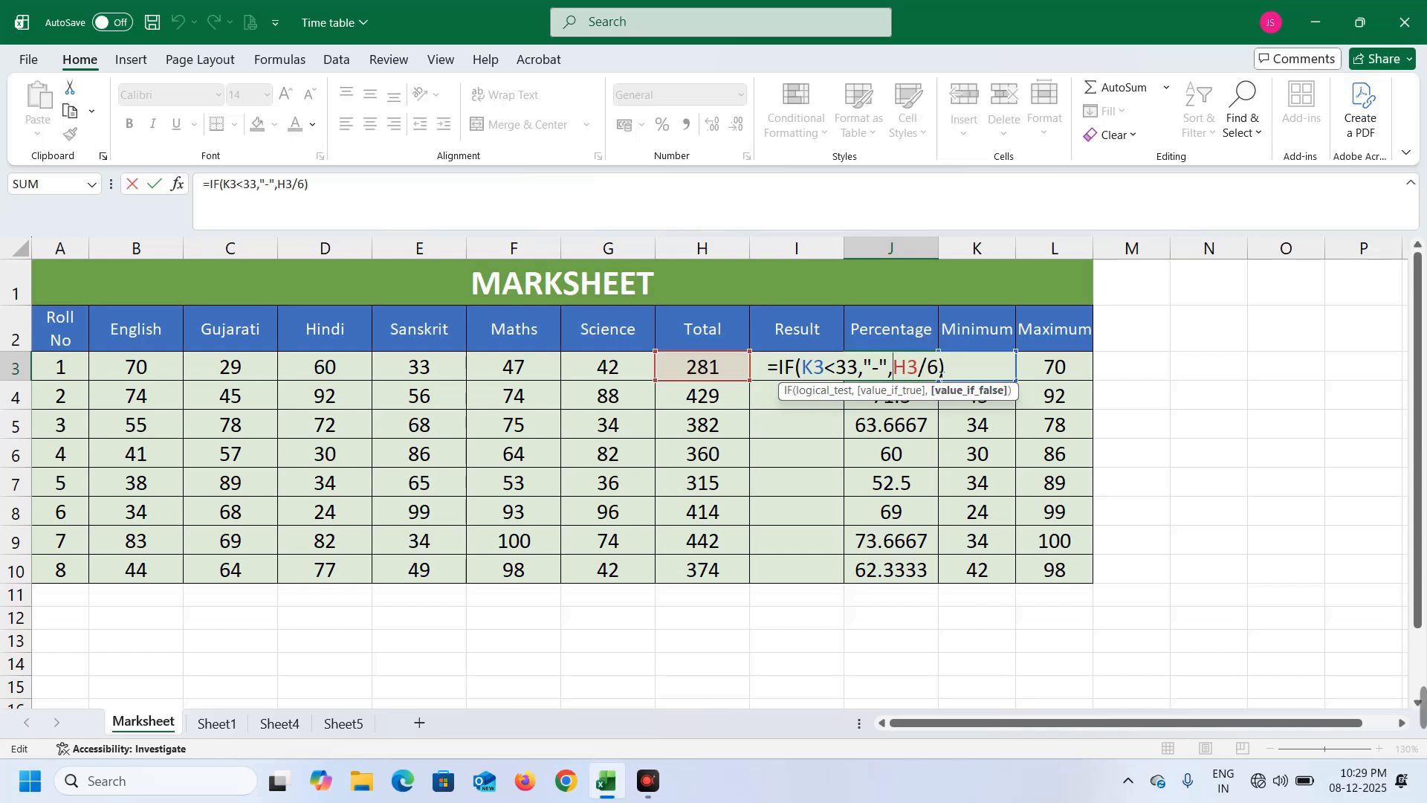
left_click(312, 457)
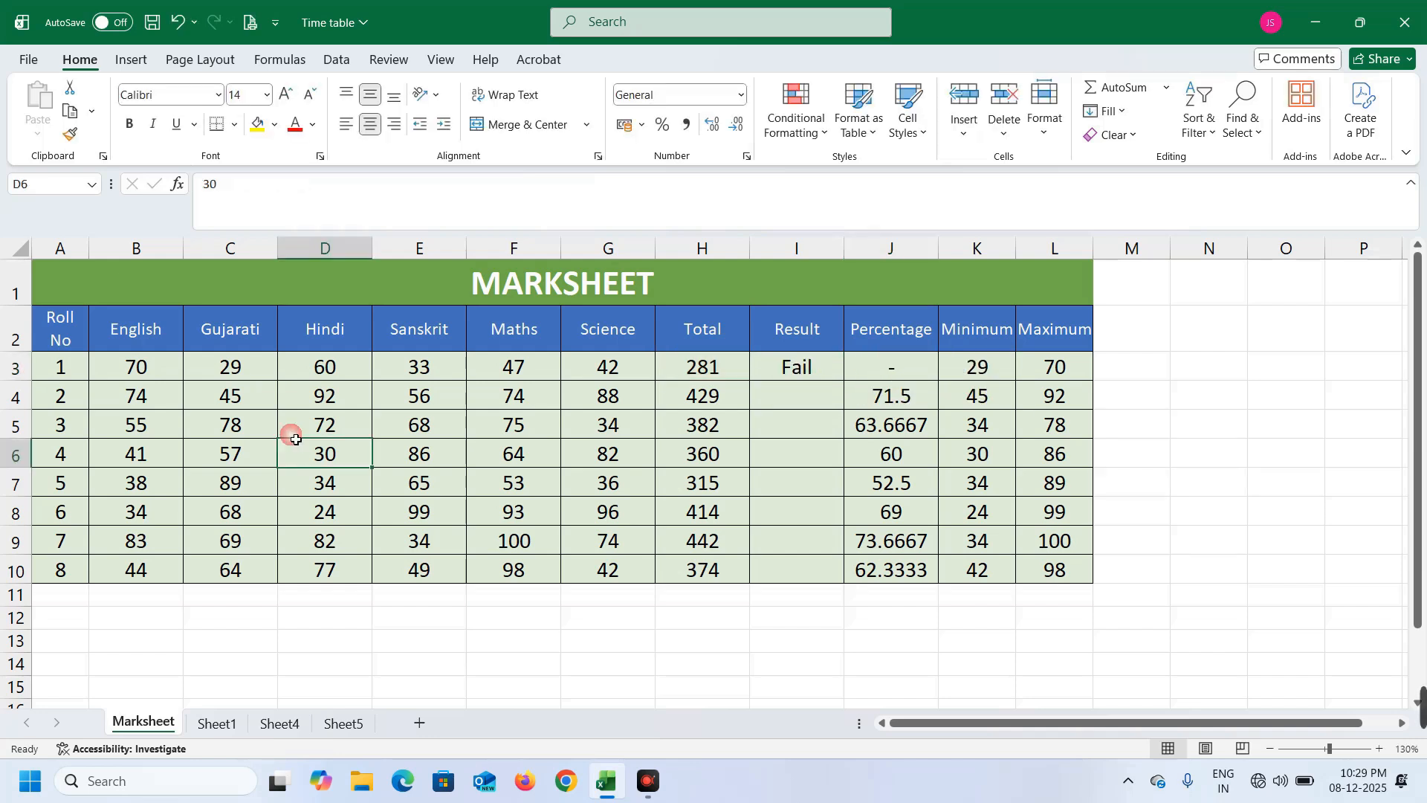
Step: Set the Gujarati mark of roll number 1 in cell C3 to 35
left_click(232, 368)
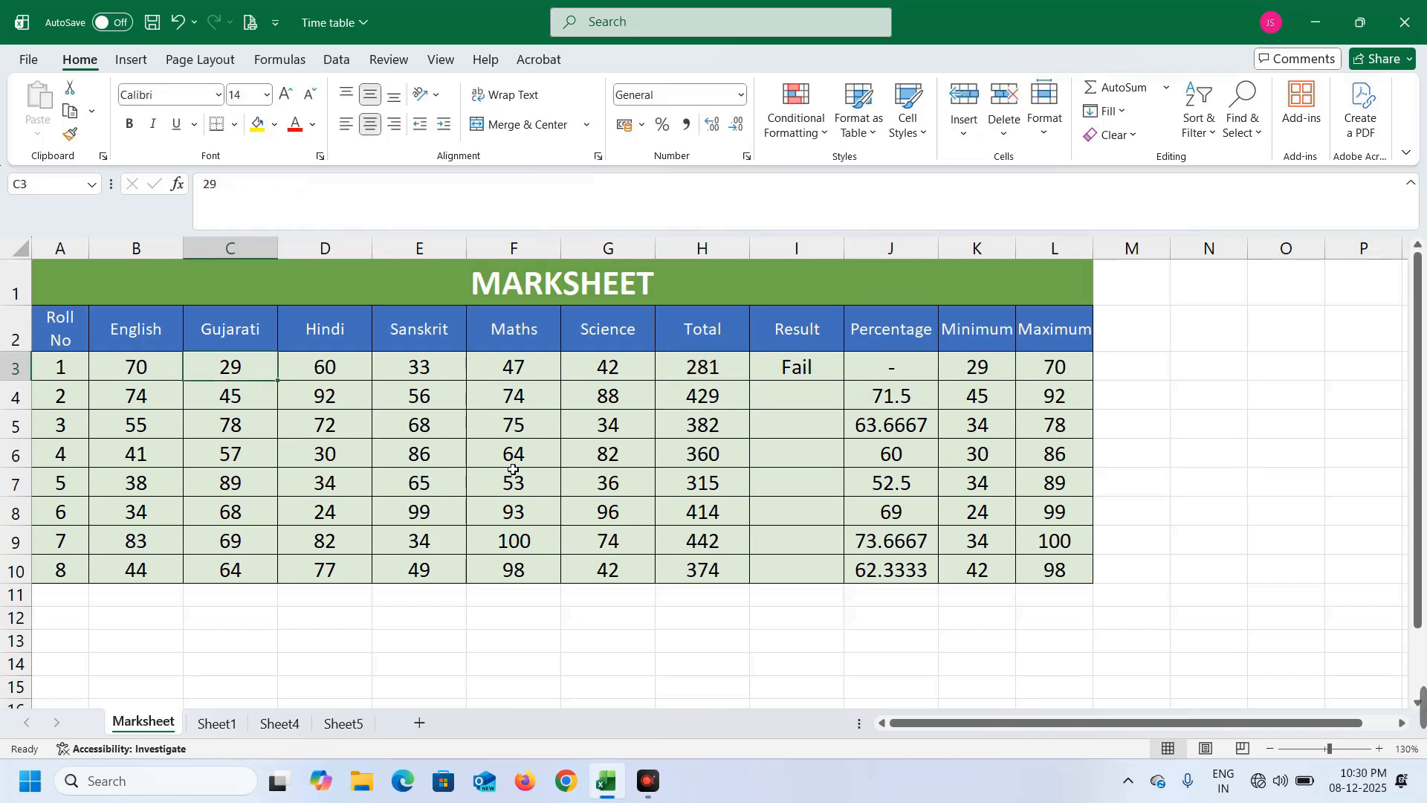
type("35")
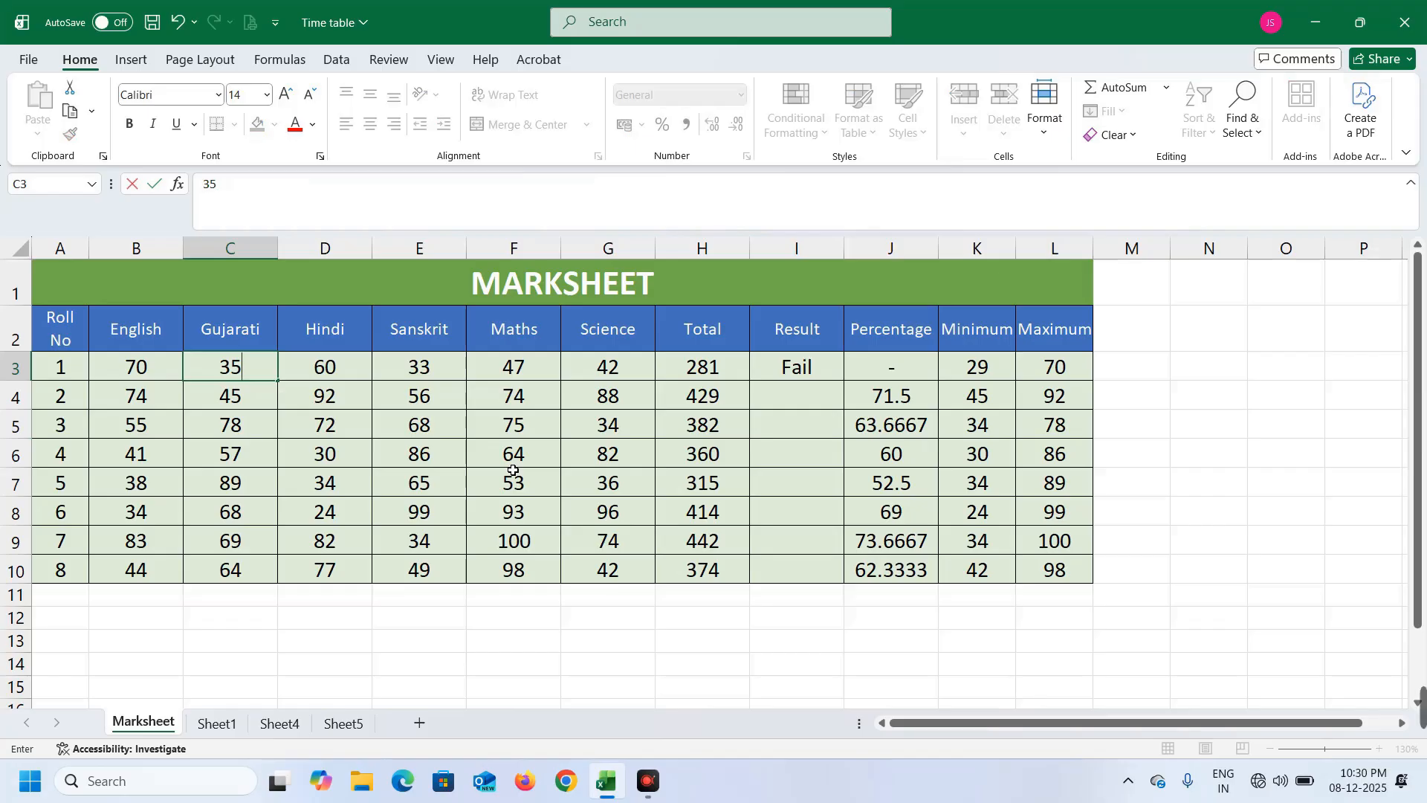
key("Tab")
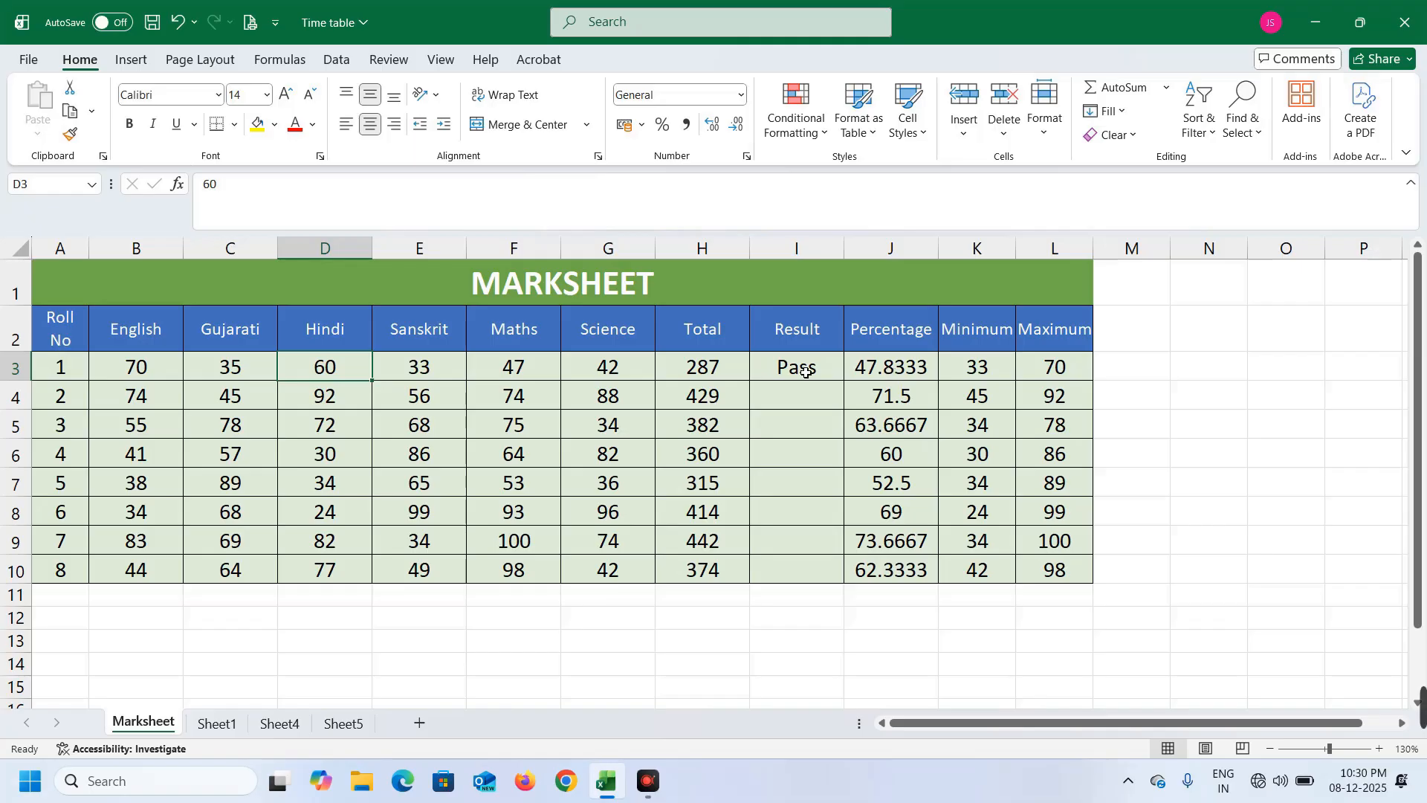
Step: Fill the Result, Percentage, Minimum and Maximum formulas from I3:L3 down to row 10 for all students
left_click_drag(806, 371, 1038, 381)
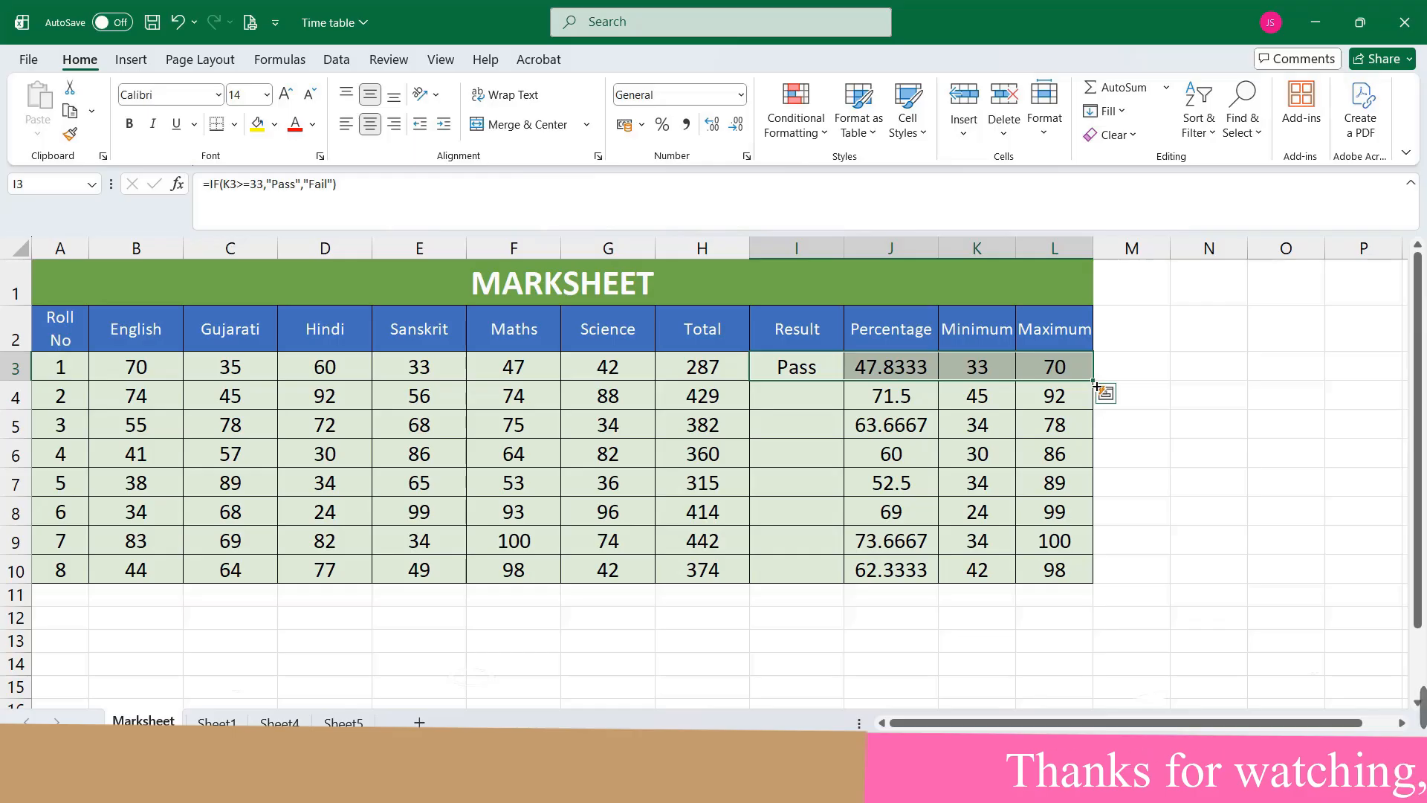
left_click_drag(1094, 383, 1092, 583)
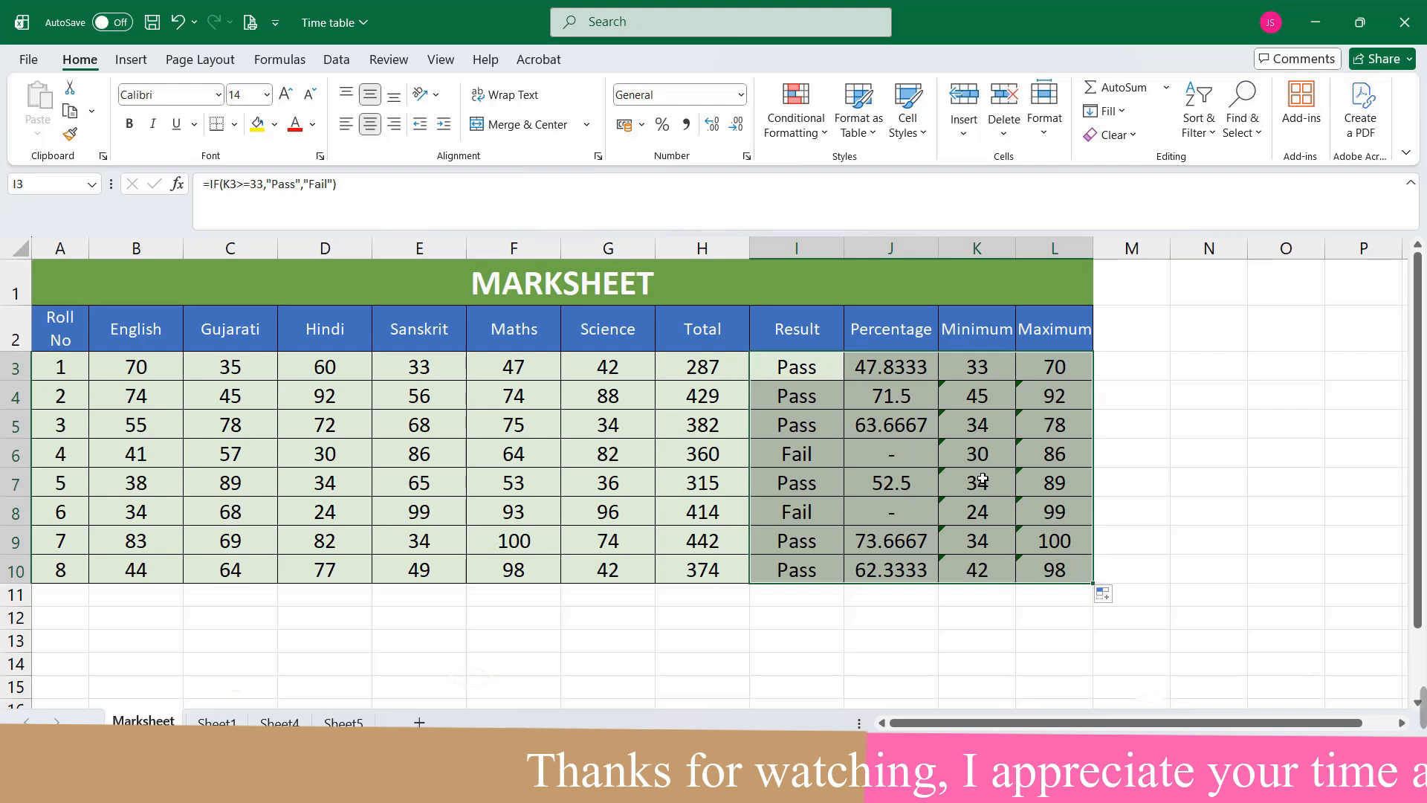
left_click(1182, 455)
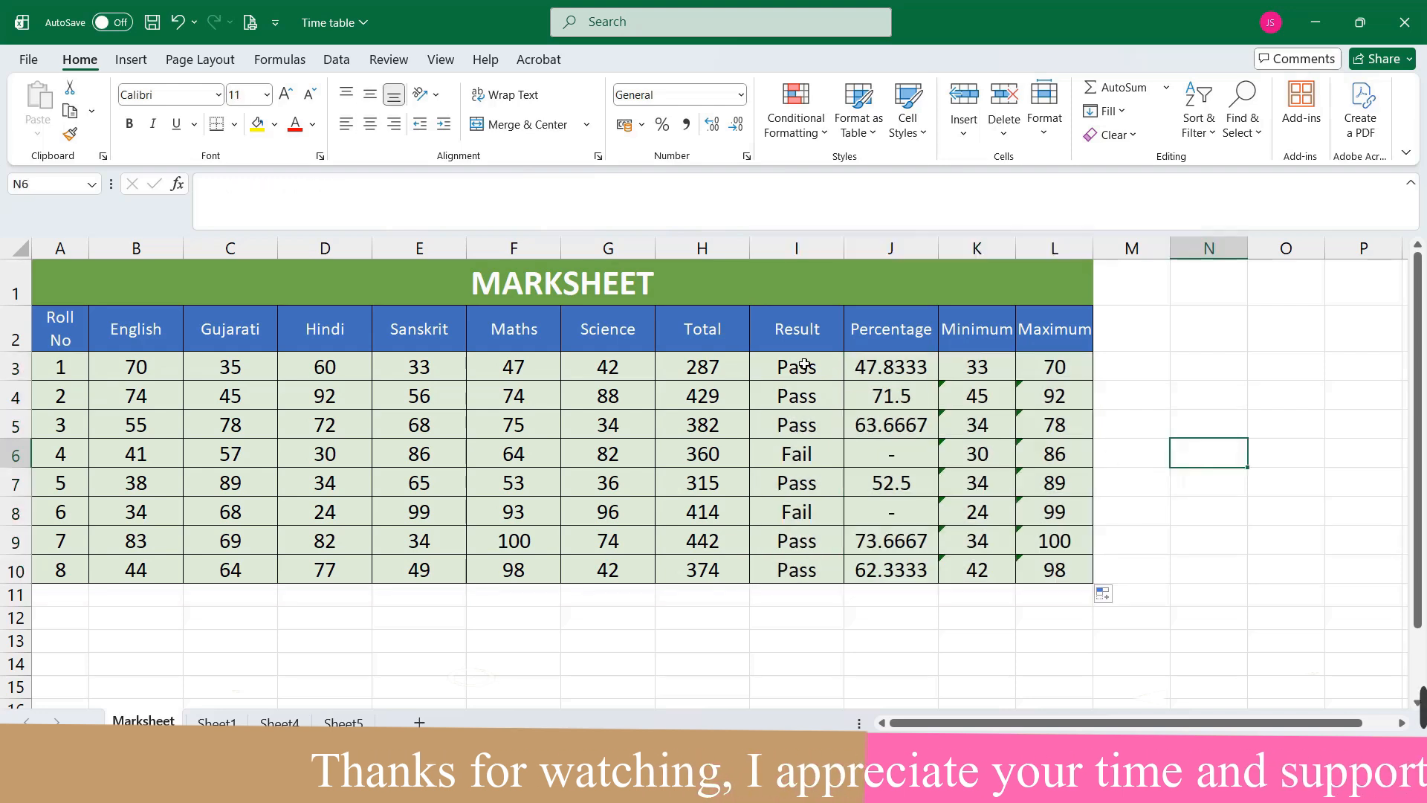